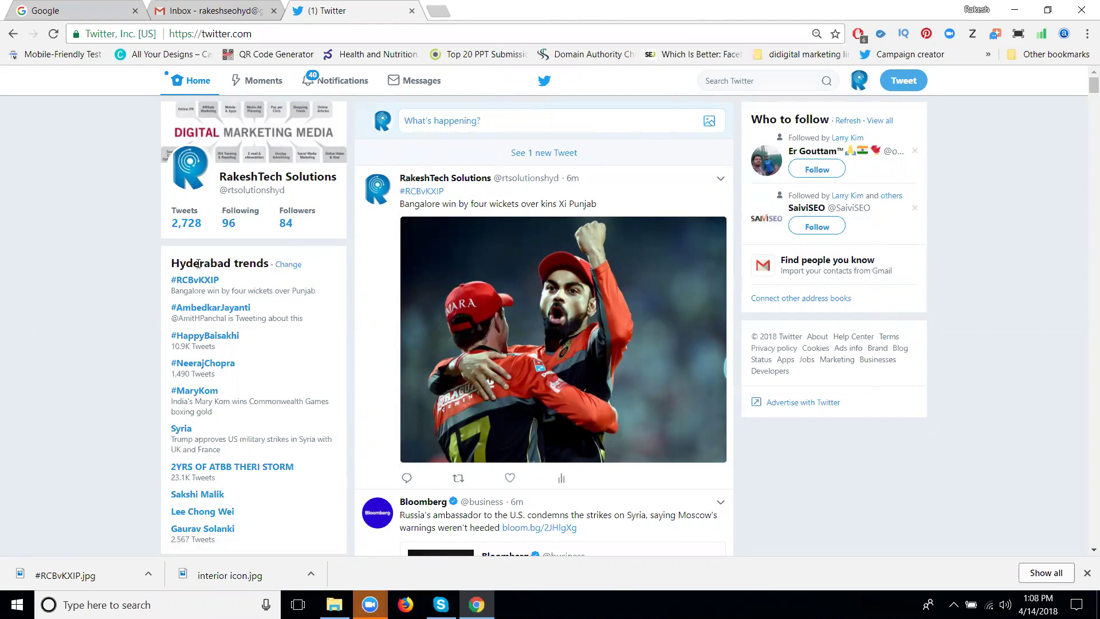
# Change the Twitter trends location from Hyderabad to India.
pyautogui.click(292, 264)
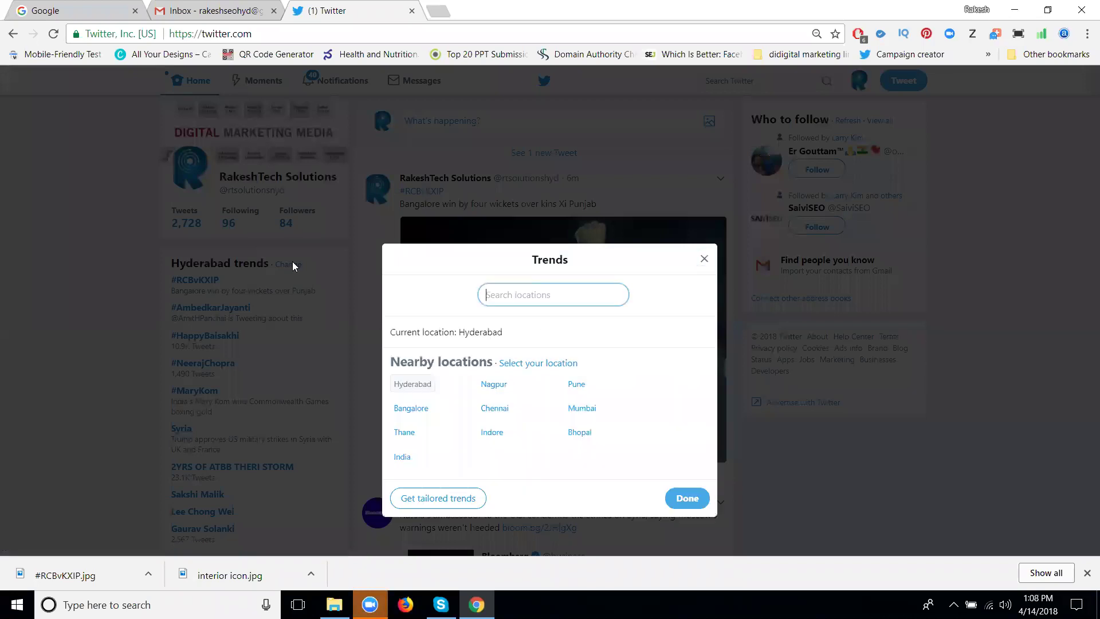
pyautogui.click(402, 456)
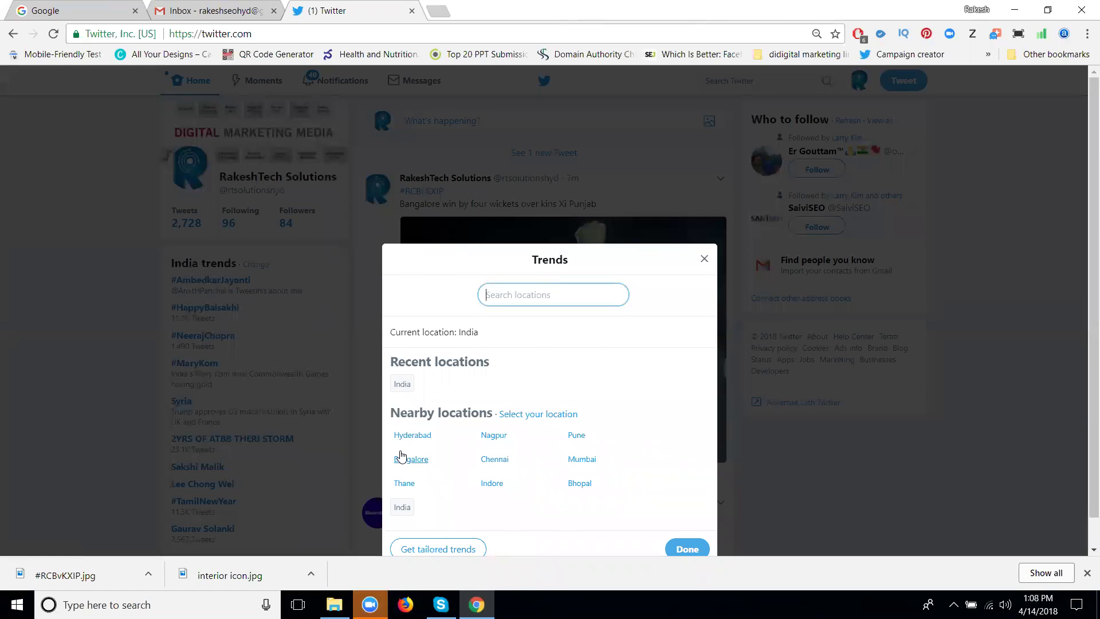
pyautogui.click(687, 549)
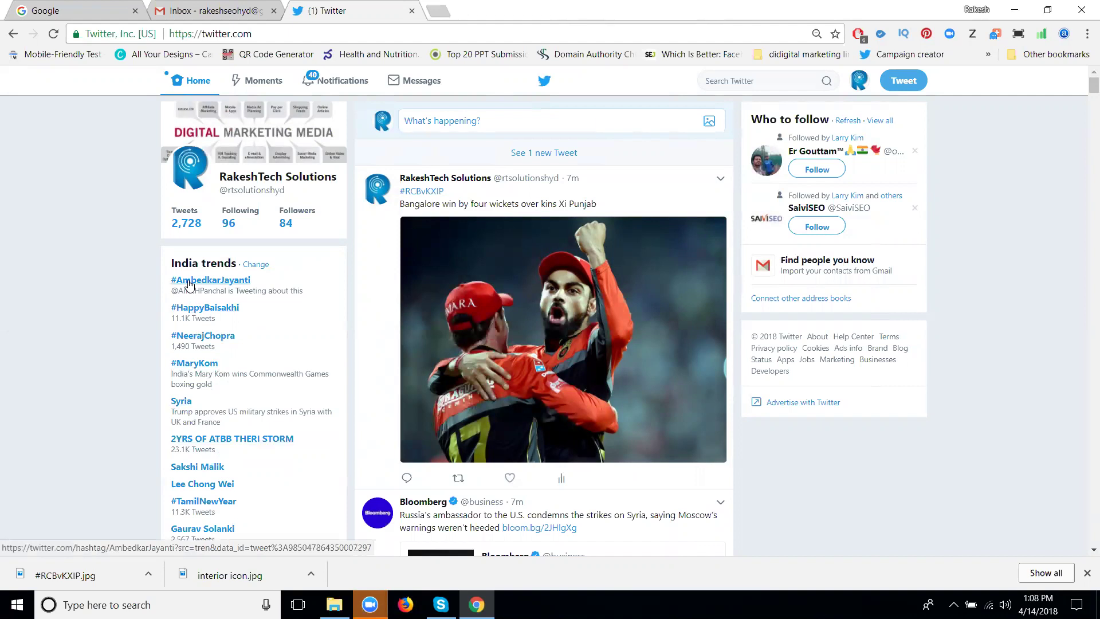
# Copy the #AmbedkarJayanti trend and paste it into a new tweet draft.
pyautogui.moveTo(170, 279); pyautogui.dragTo(257, 279)
pyautogui.hotkey('ctrl', 'c')
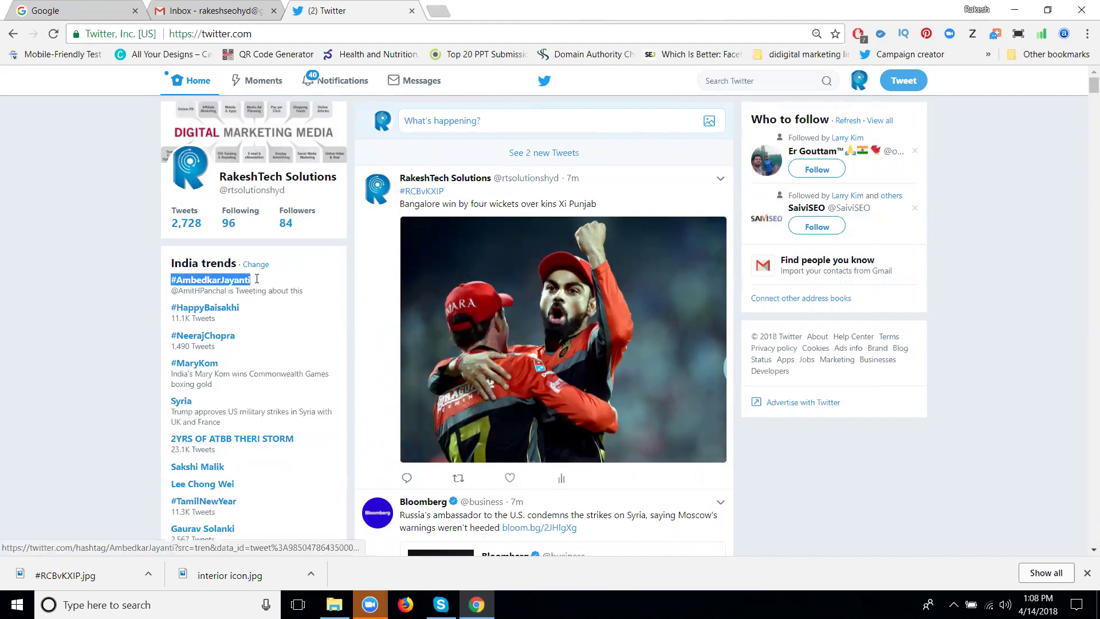
pyautogui.click(418, 120)
pyautogui.press('Return')
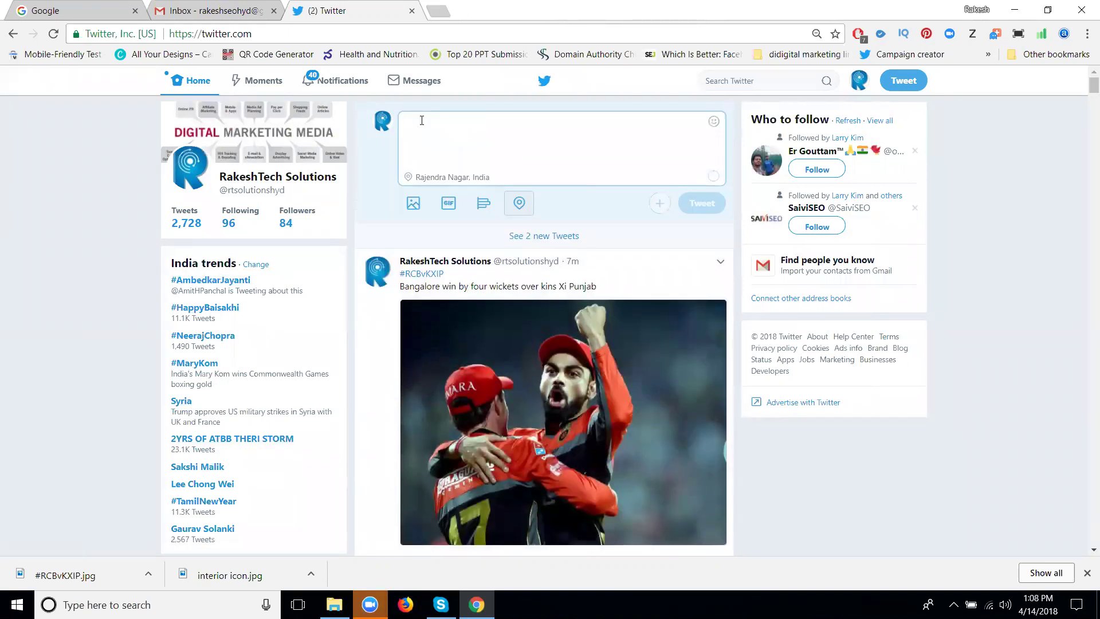
pyautogui.hotkey('ctrl', 'v')
# Search Google Images for #AmbedkarJayanti, then refine the search to 'ambedkar jayanti'.
pyautogui.click(75, 10)
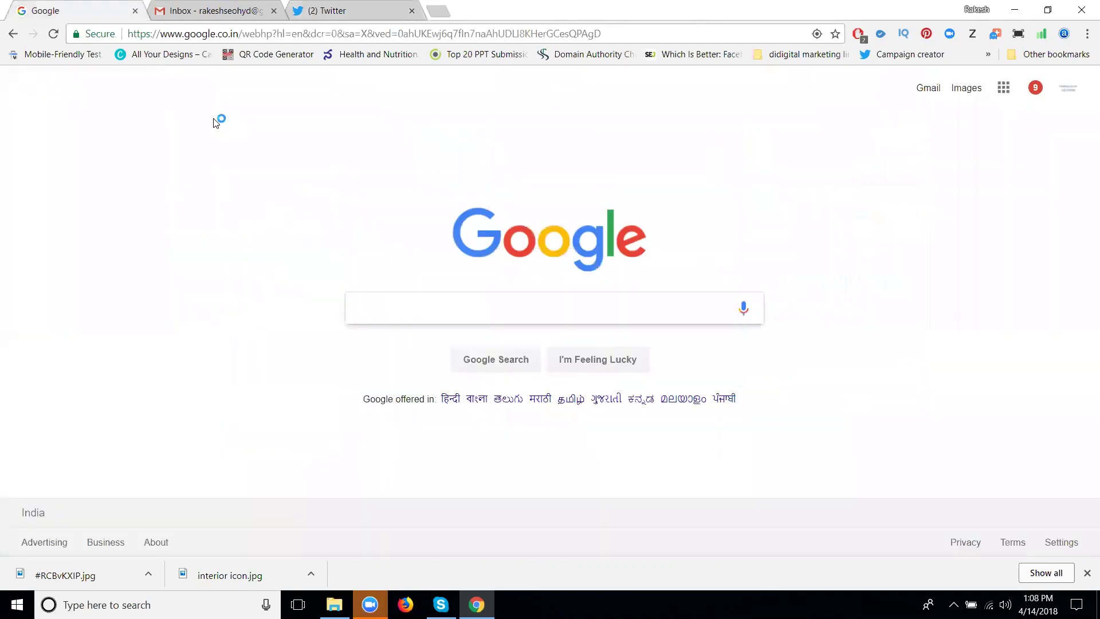
pyautogui.hotkey('ctrl', 'v')
pyautogui.press('Return')
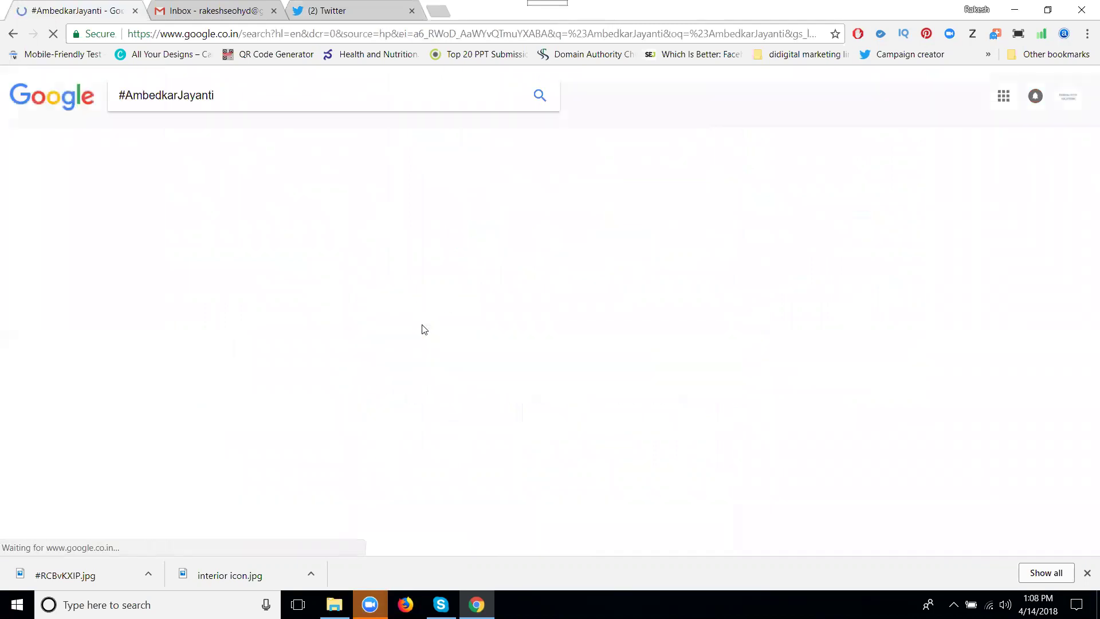
pyautogui.click(208, 138)
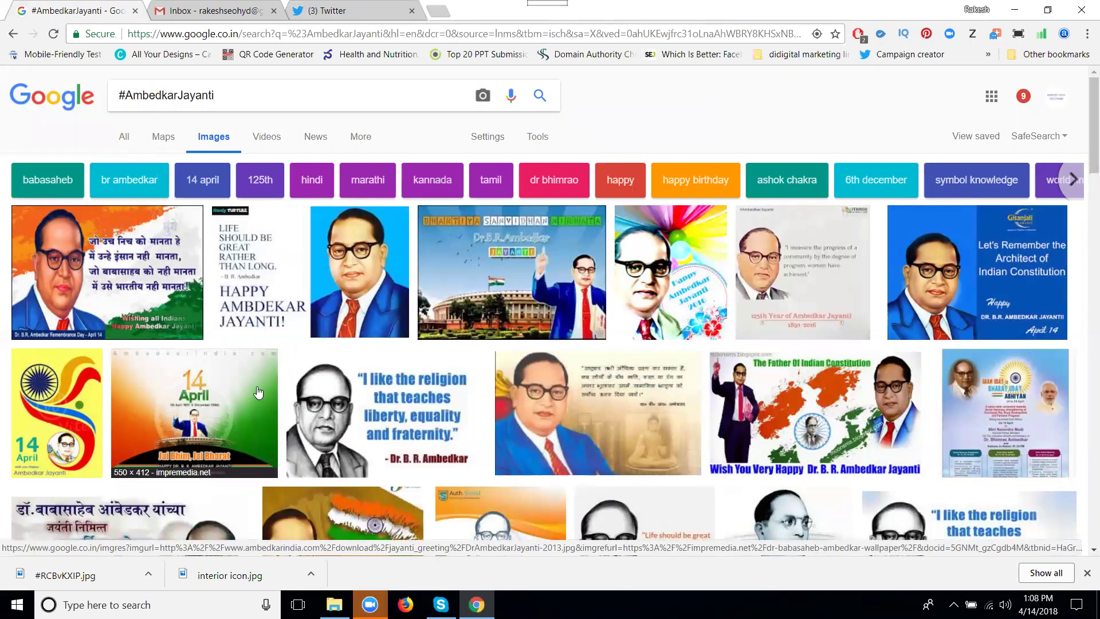
pyautogui.scroll(-2, 261, 391)
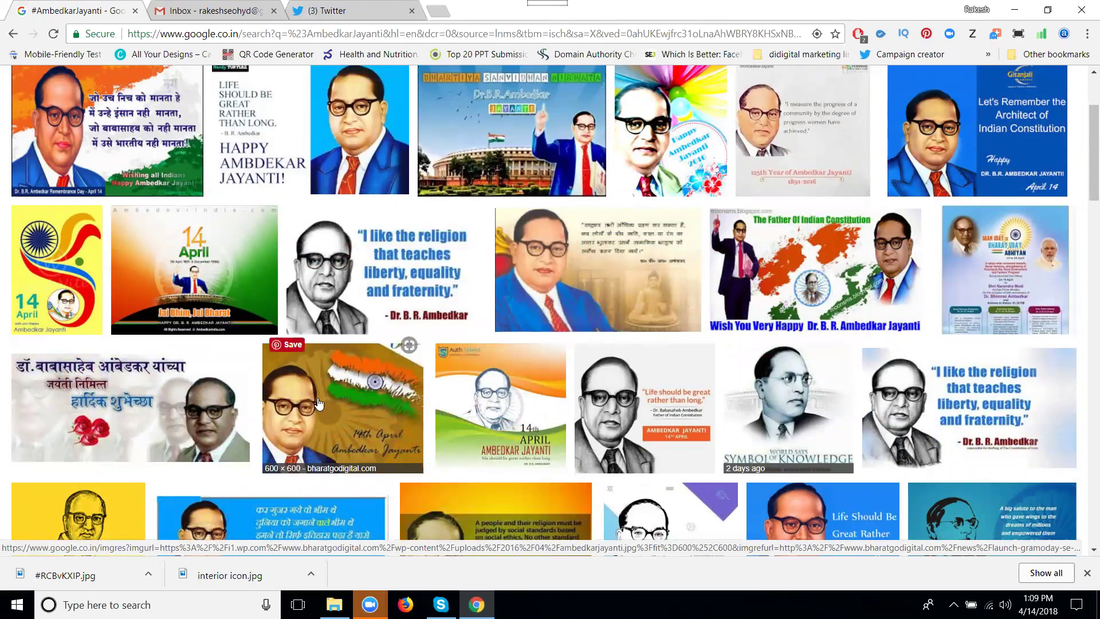
pyautogui.scroll(2, 319, 404)
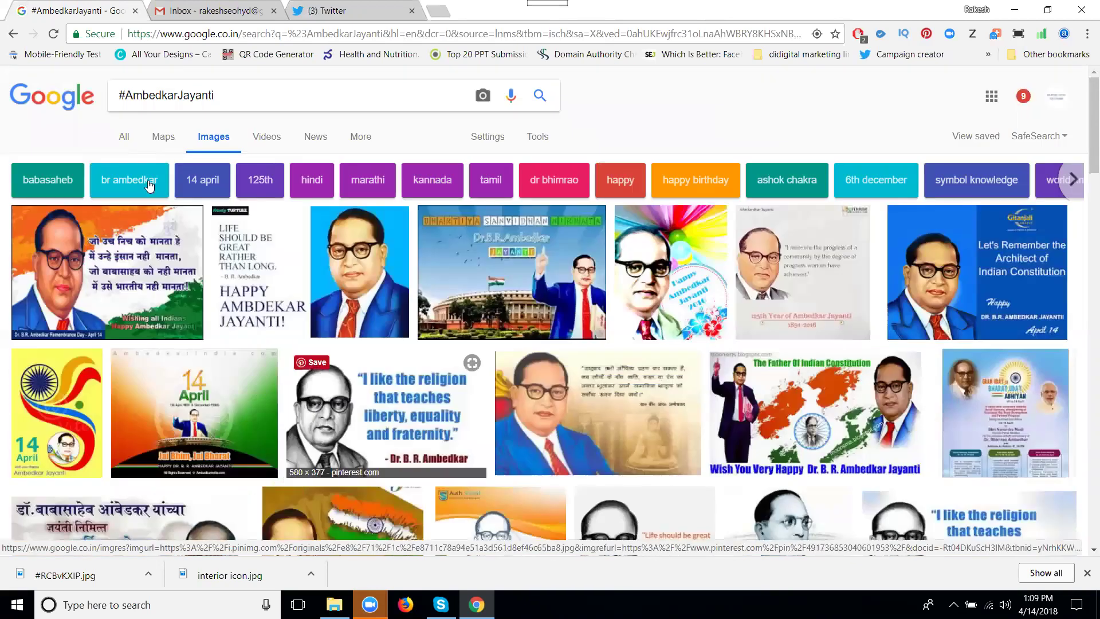
pyautogui.click(126, 95)
pyautogui.press('BackSpace')
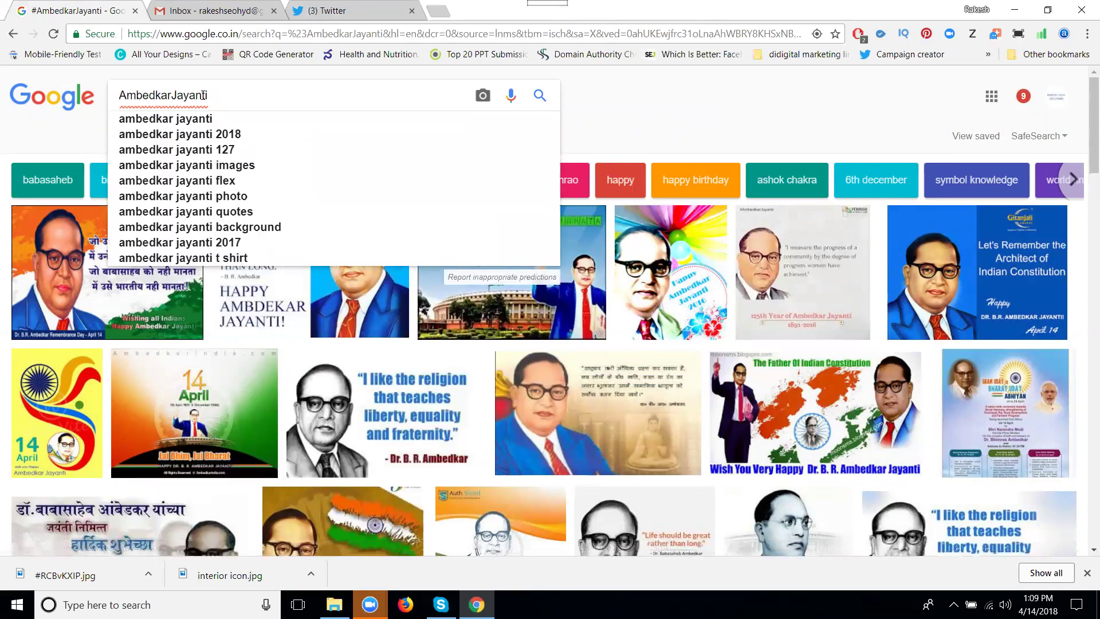
pyautogui.click(181, 119)
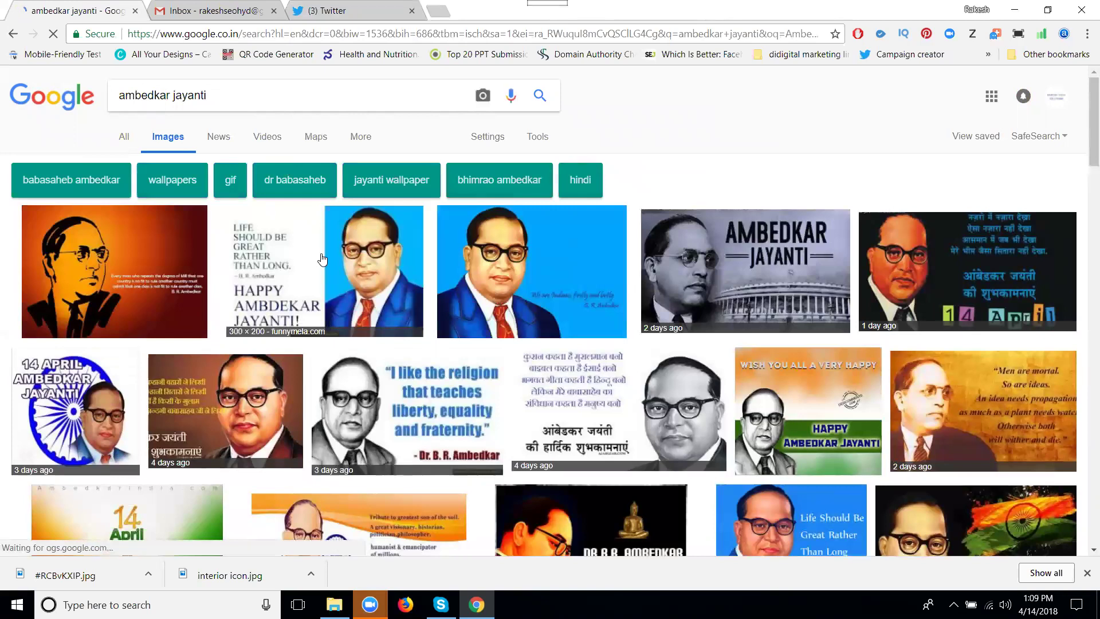
# Save the blue-background Ambedkar portrait as #AmbedkarJayanti.jpg and return to Twitter.
pyautogui.moveTo(322, 260)
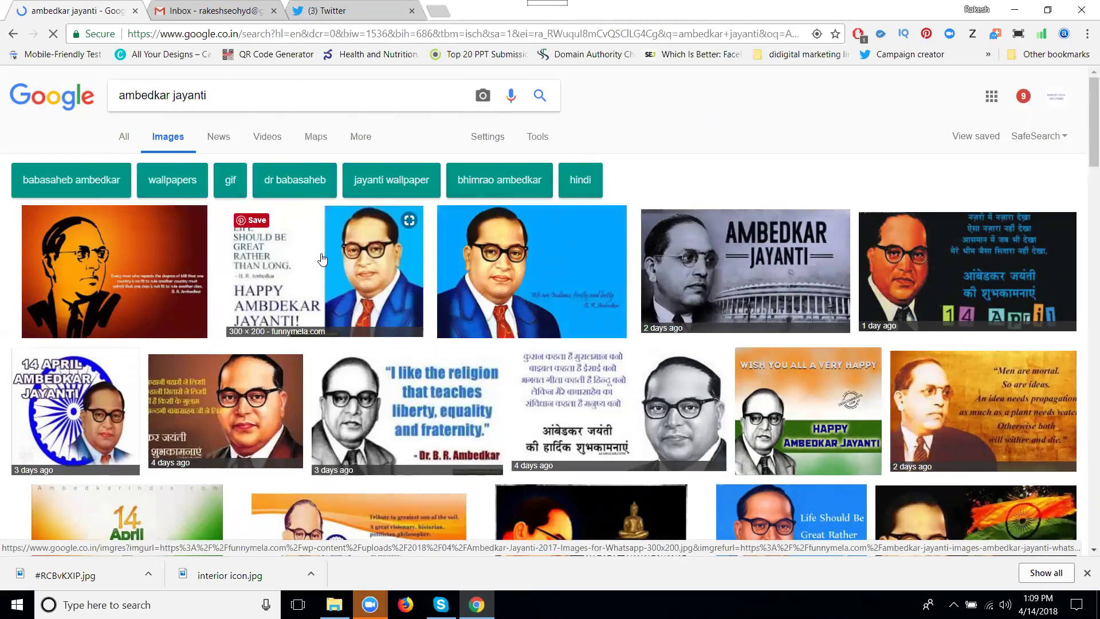
pyautogui.click(323, 259)
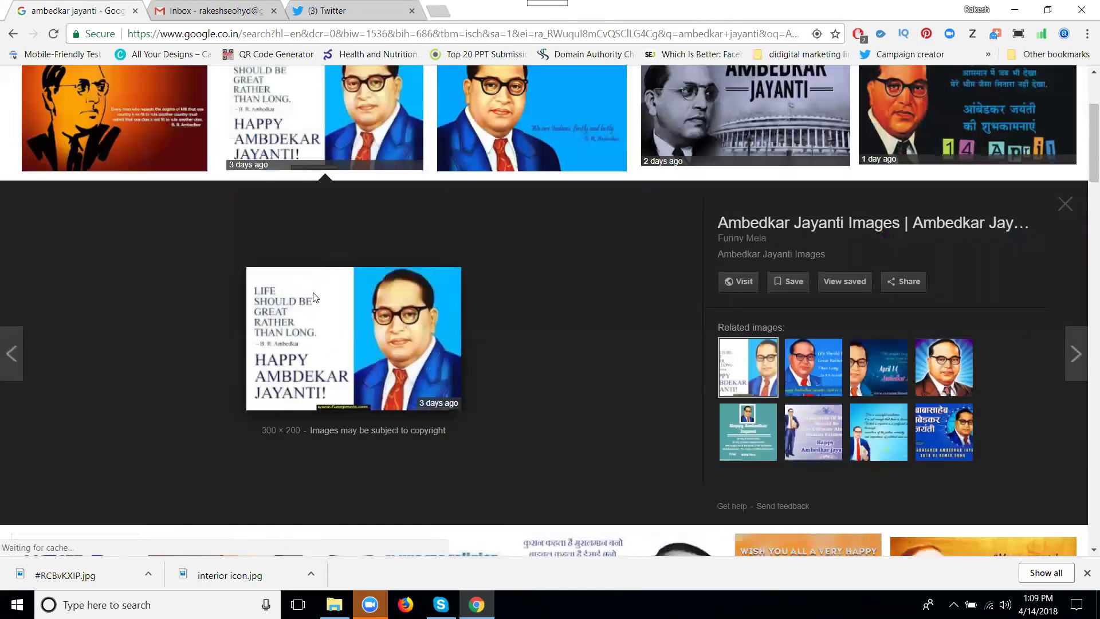
pyautogui.click(476, 145)
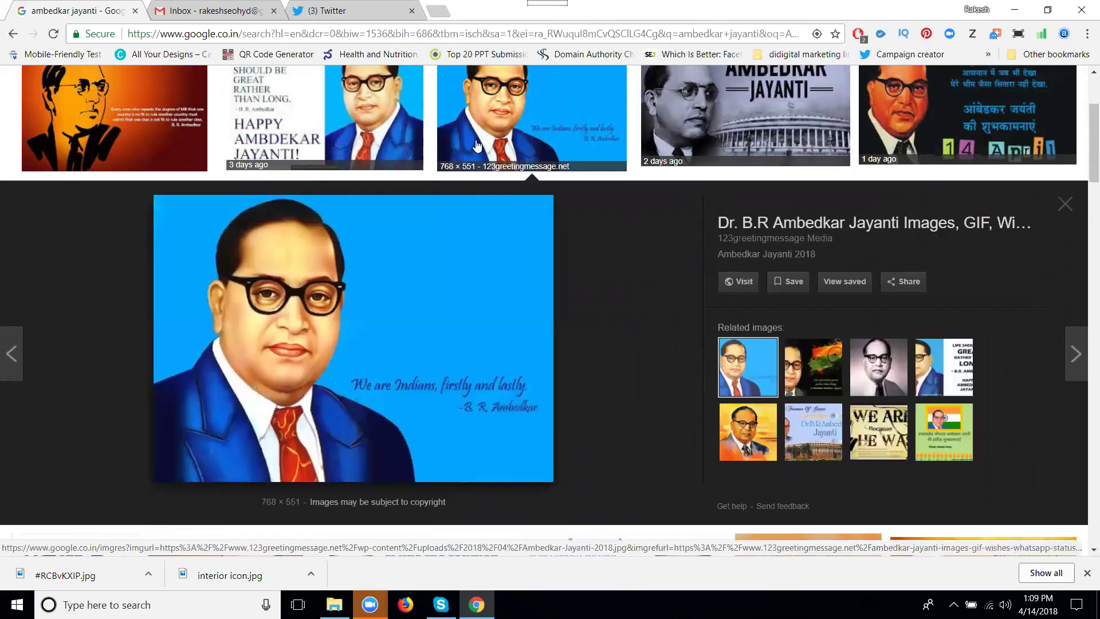
pyautogui.rightClick(287, 280)
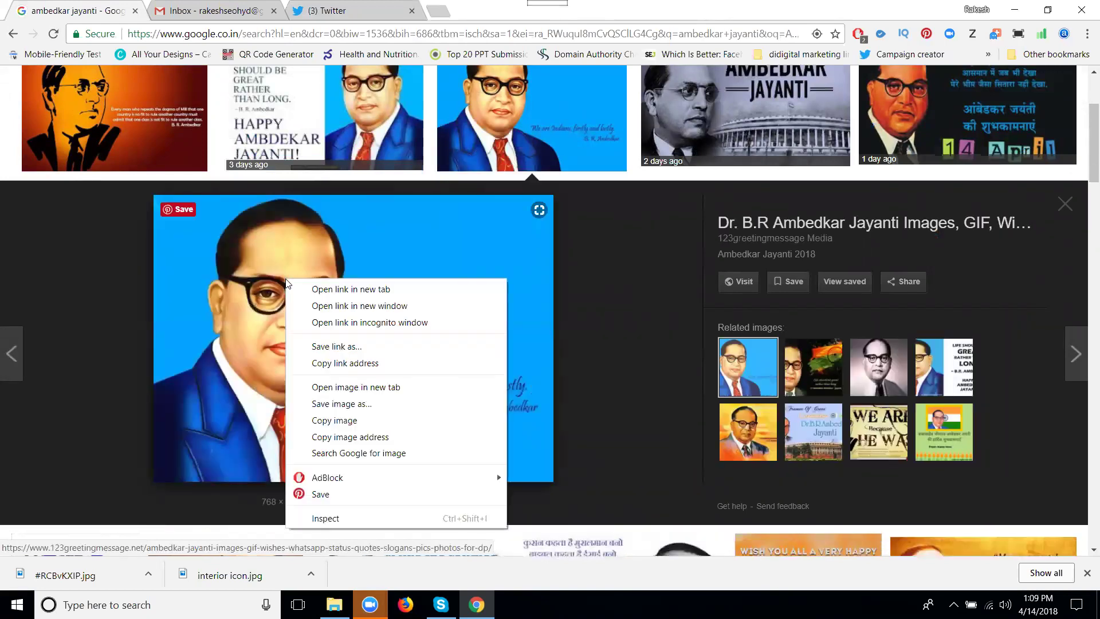
pyautogui.click(332, 402)
pyautogui.hotkey('ctrl', 'v')
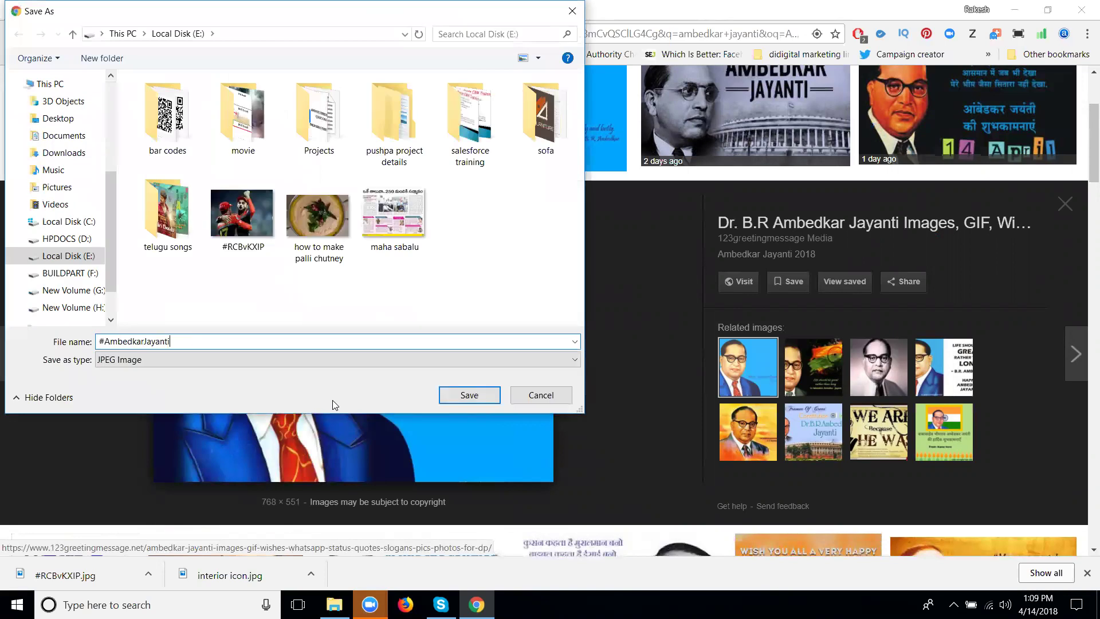
pyautogui.click(469, 394)
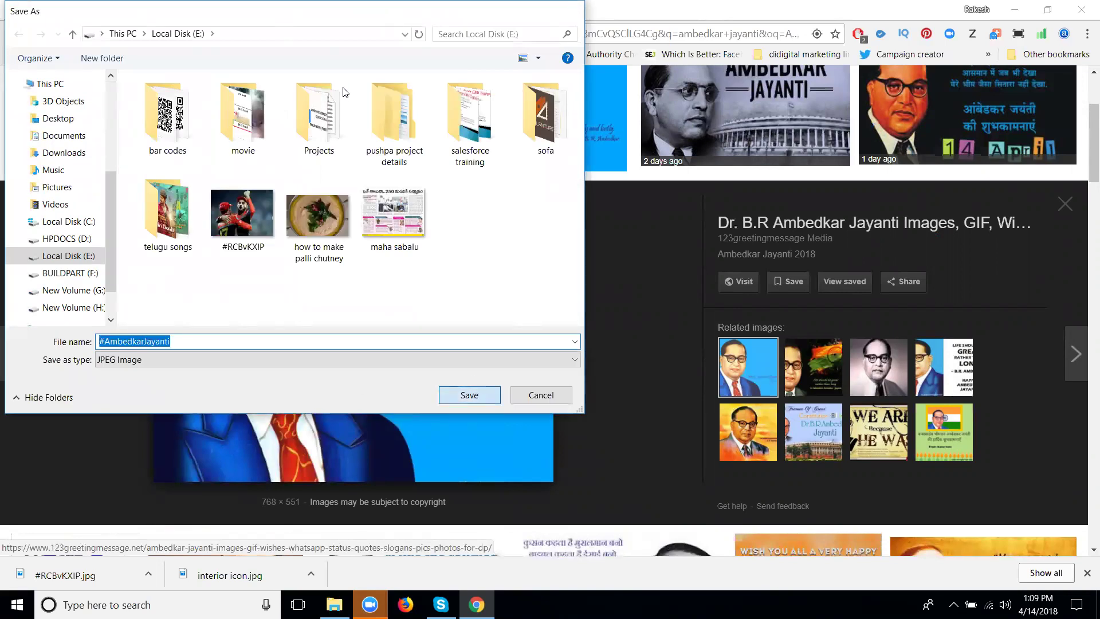
pyautogui.click(324, 12)
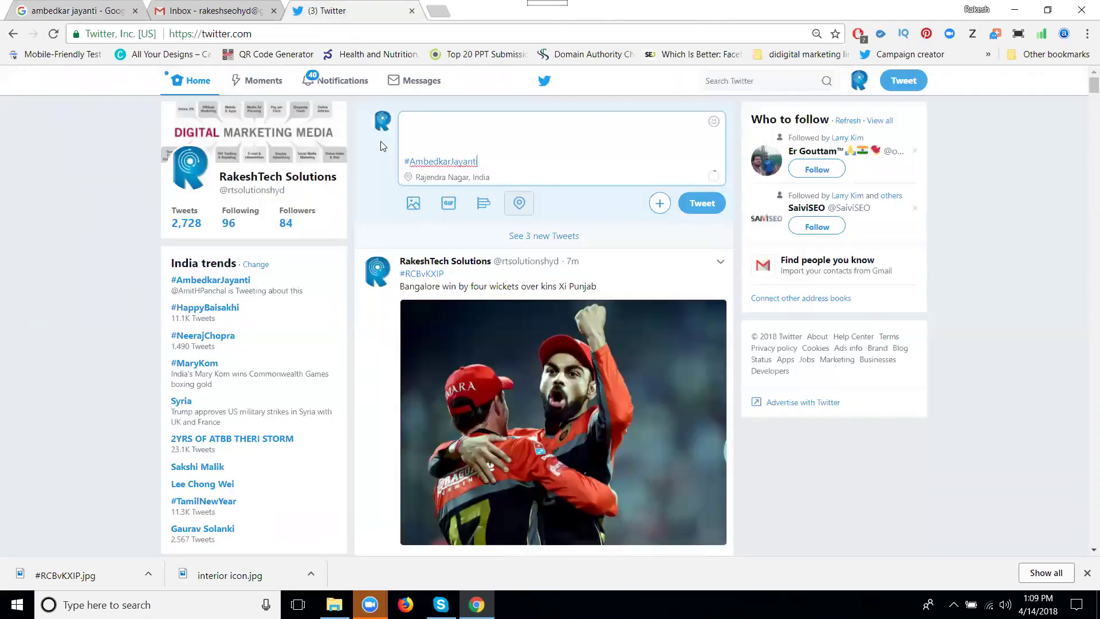
# Attach the #AmbedkarJayanti.jpg image to the tweet draft.
pyautogui.click(414, 205)
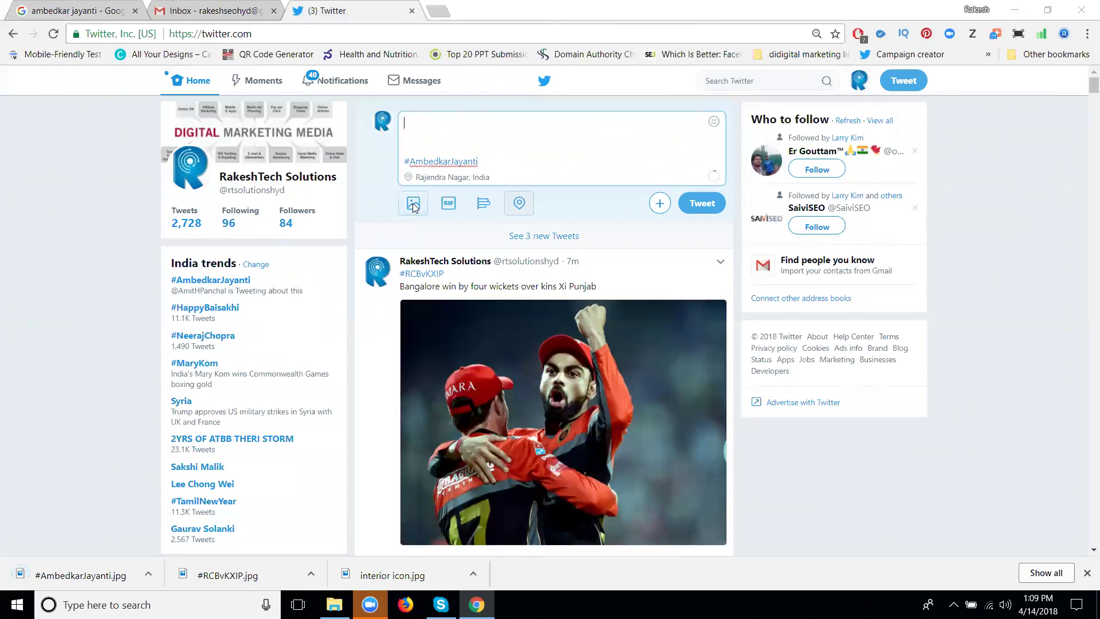
pyautogui.click(346, 217)
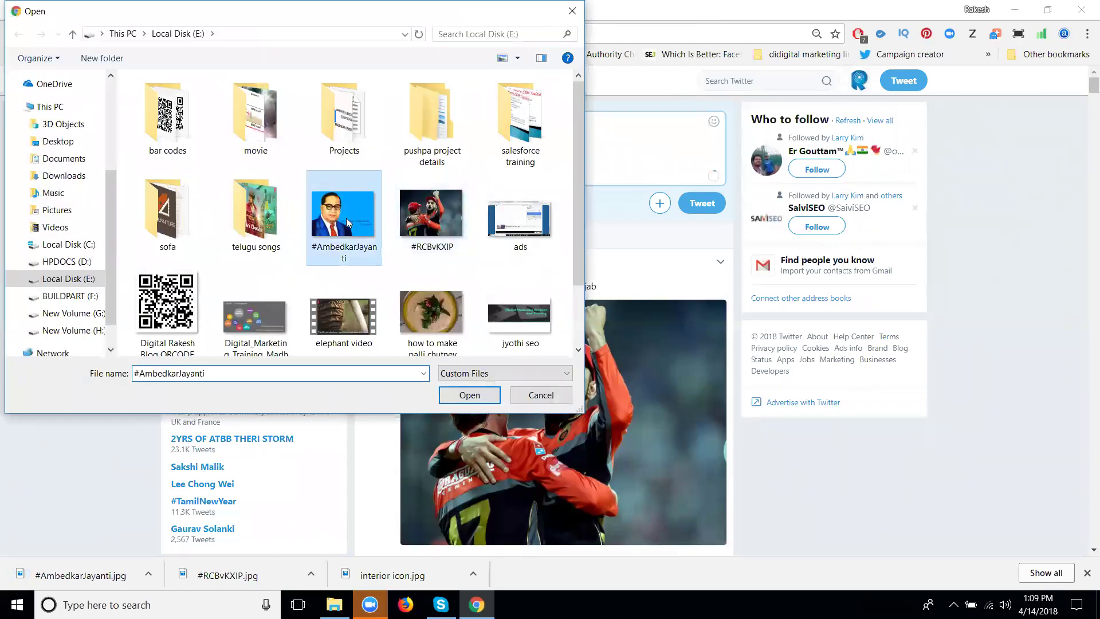
pyautogui.doubleClick(346, 218)
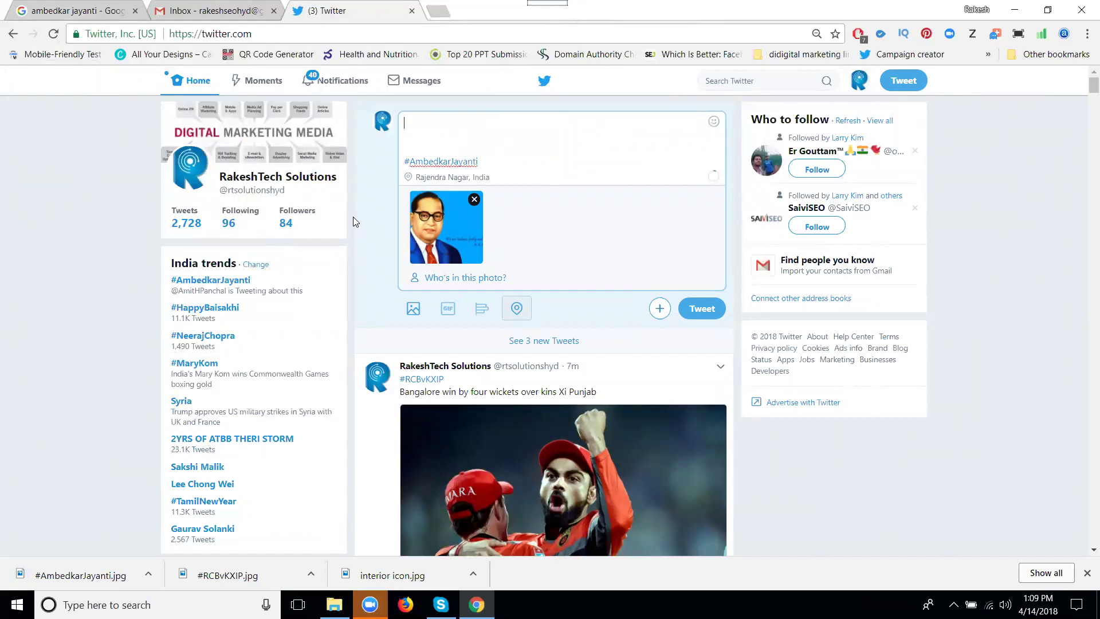
# Add the hashtags #digitalmarketing #training on a new line below #AmbedkarJayanti.
pyautogui.press('Return')
pyautogui.press('Return')
pyautogui.press('Return')
pyautogui.press('Return')
pyautogui.press('Return')
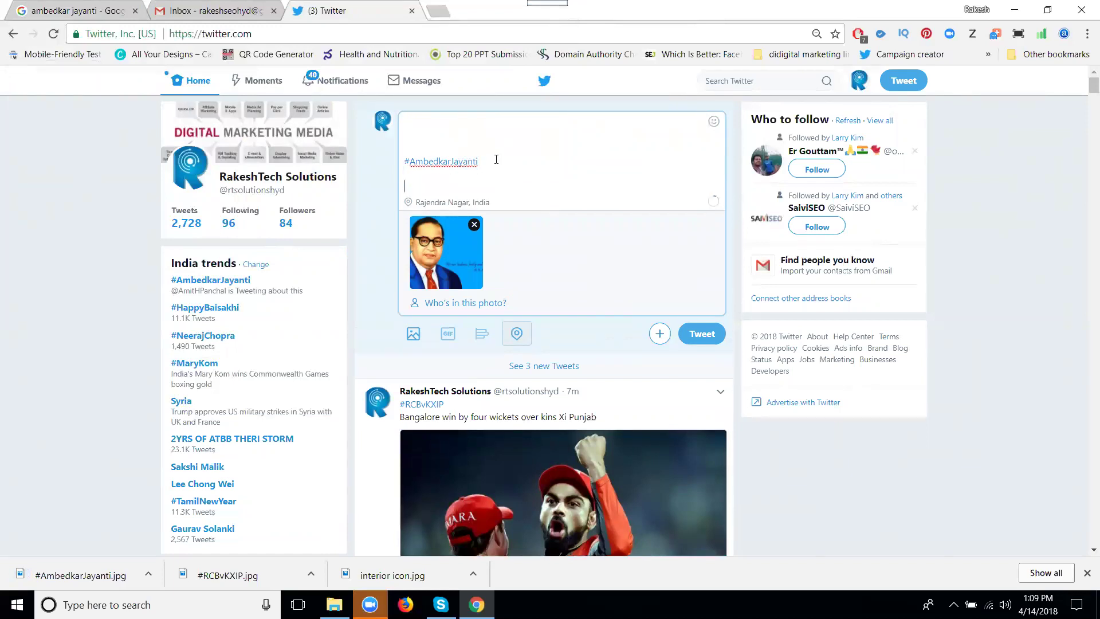
pyautogui.write('#digitalmarketingtr')
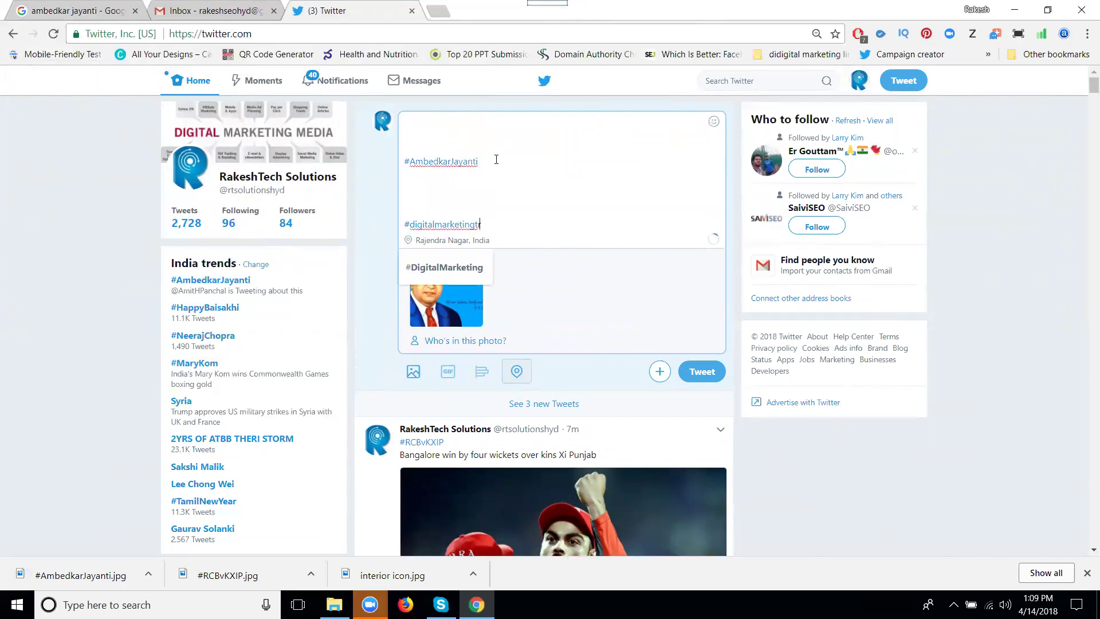
pyautogui.write('aining -')
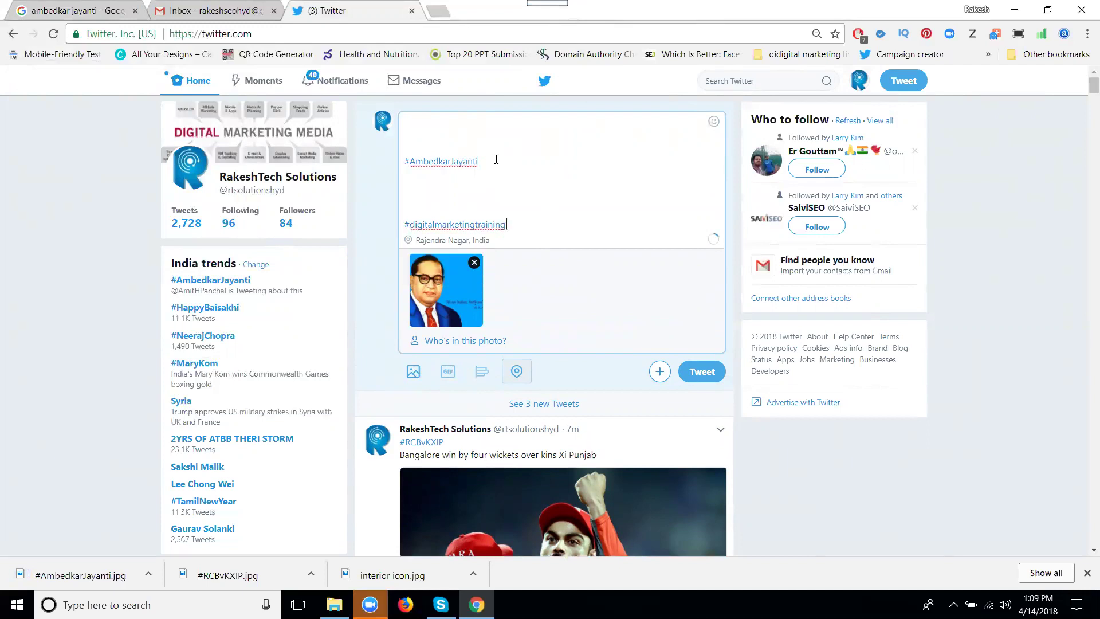
pyautogui.click(475, 223)
pyautogui.write('#')
pyautogui.click(537, 222)
# Load rakeshtechsolutions.com in a new tab and paste its URL after '#training -' in the tweet.
pyautogui.click(438, 11)
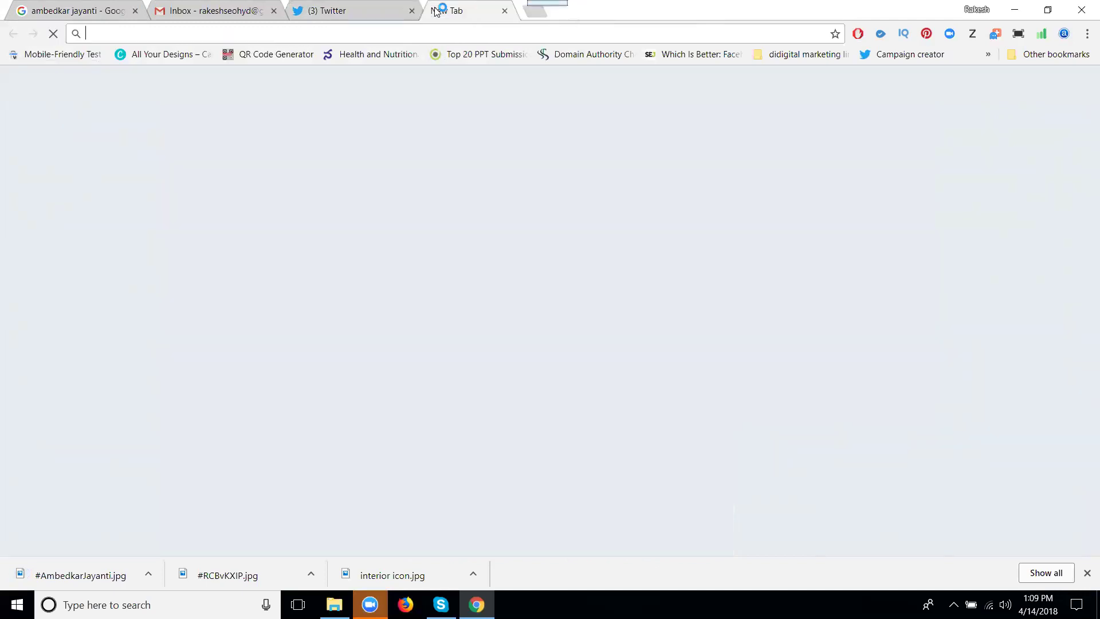
pyautogui.write('ra')
pyautogui.press('Return')
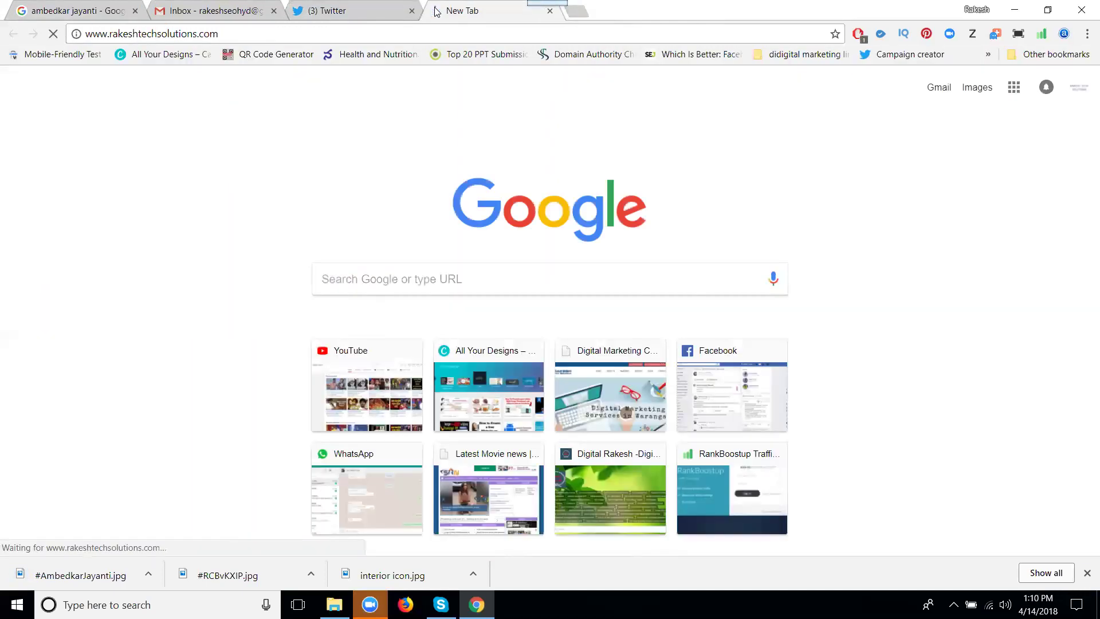
pyautogui.click(350, 34)
pyautogui.hotkey('ctrl', 'c')
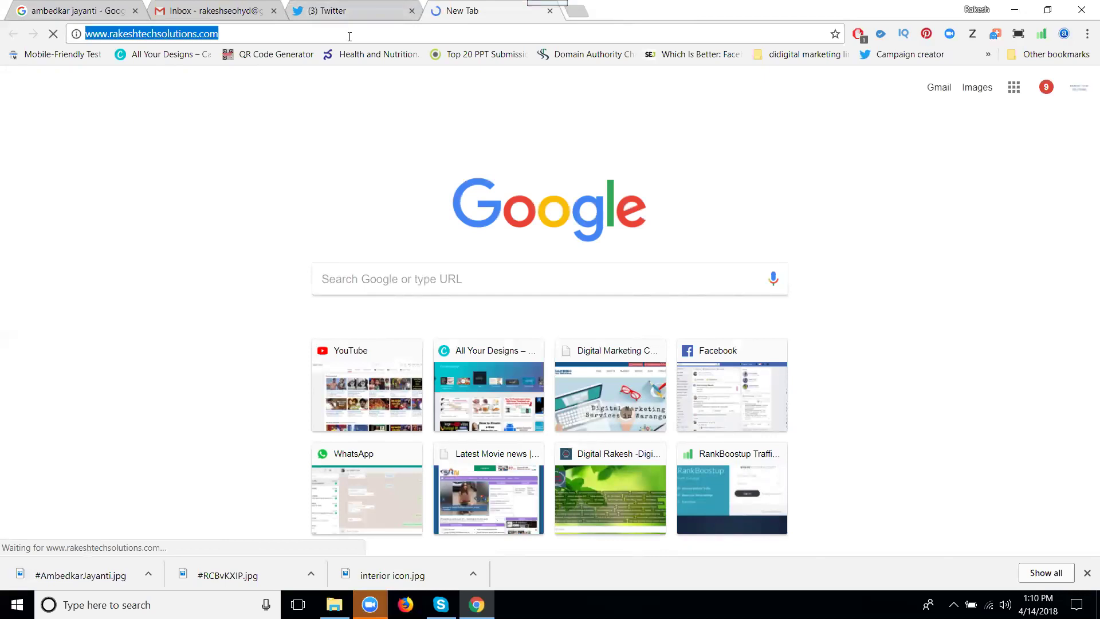
pyautogui.click(350, 11)
pyautogui.click(521, 215)
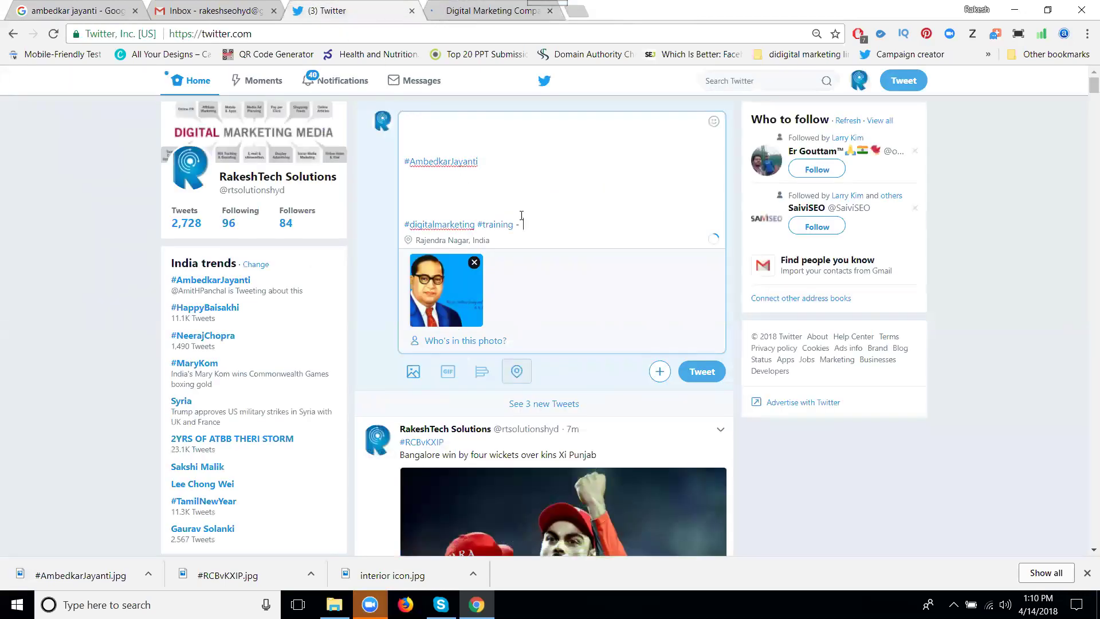
pyautogui.hotkey('ctrl', 'v')
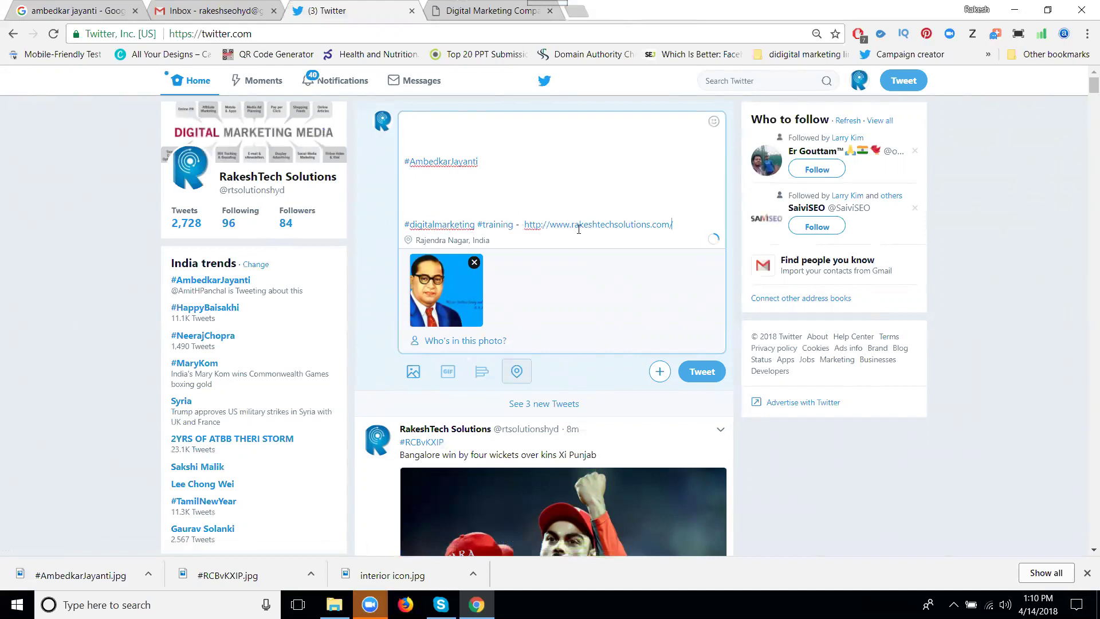
pyautogui.moveTo(489, 161); pyautogui.dragTo(394, 166)
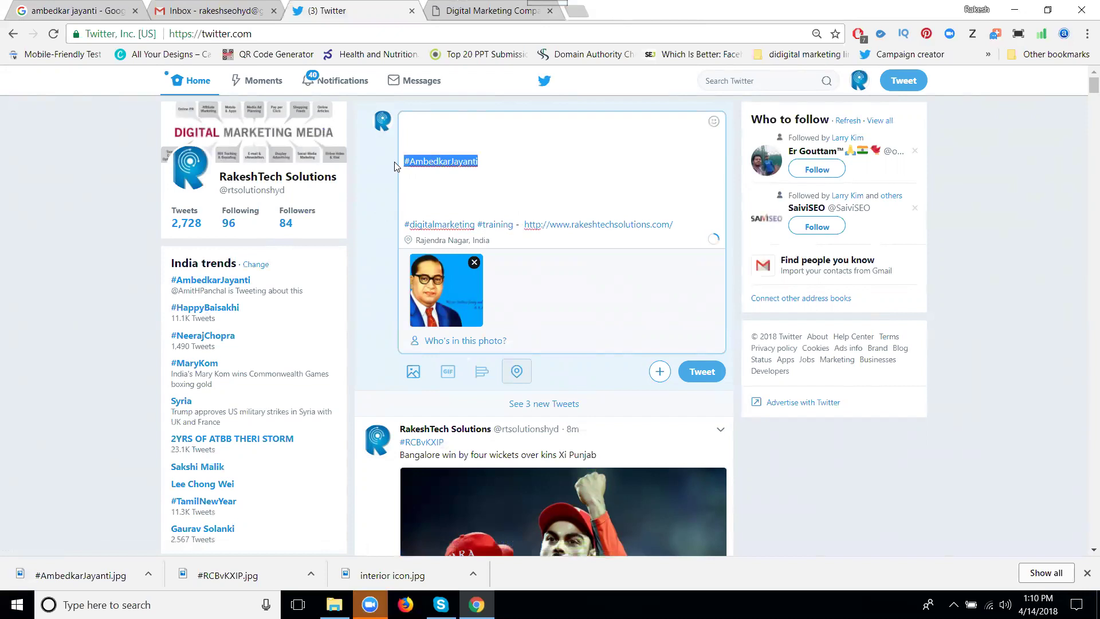
# Tag the tweet's location as India and post the #AmbedkarJayanti tweet.
pyautogui.click(517, 373)
pyautogui.write('india')
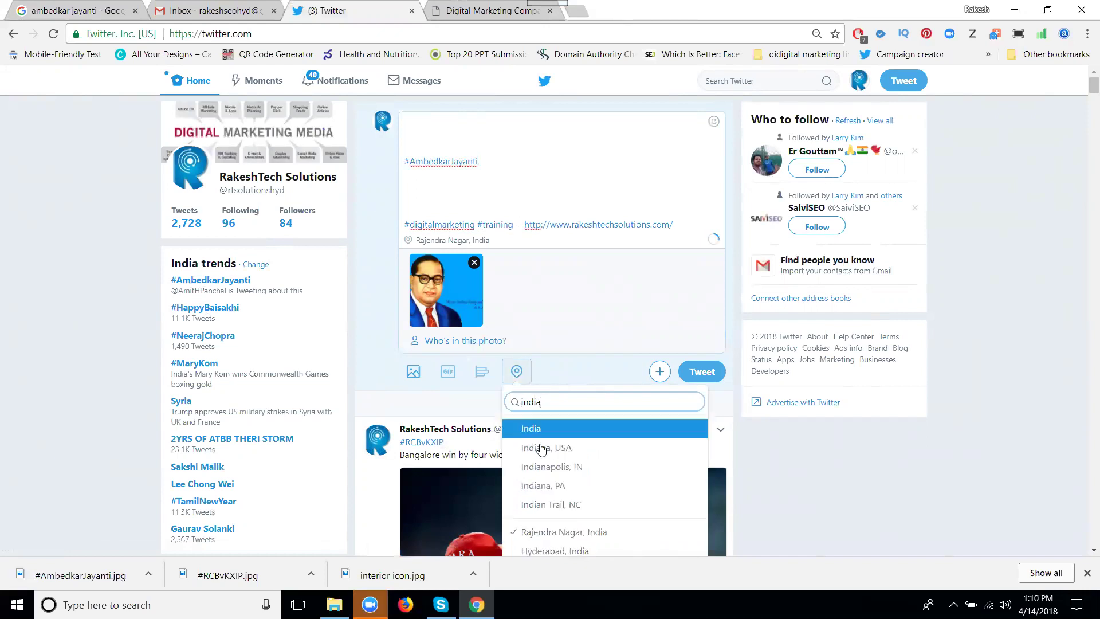
pyautogui.click(543, 434)
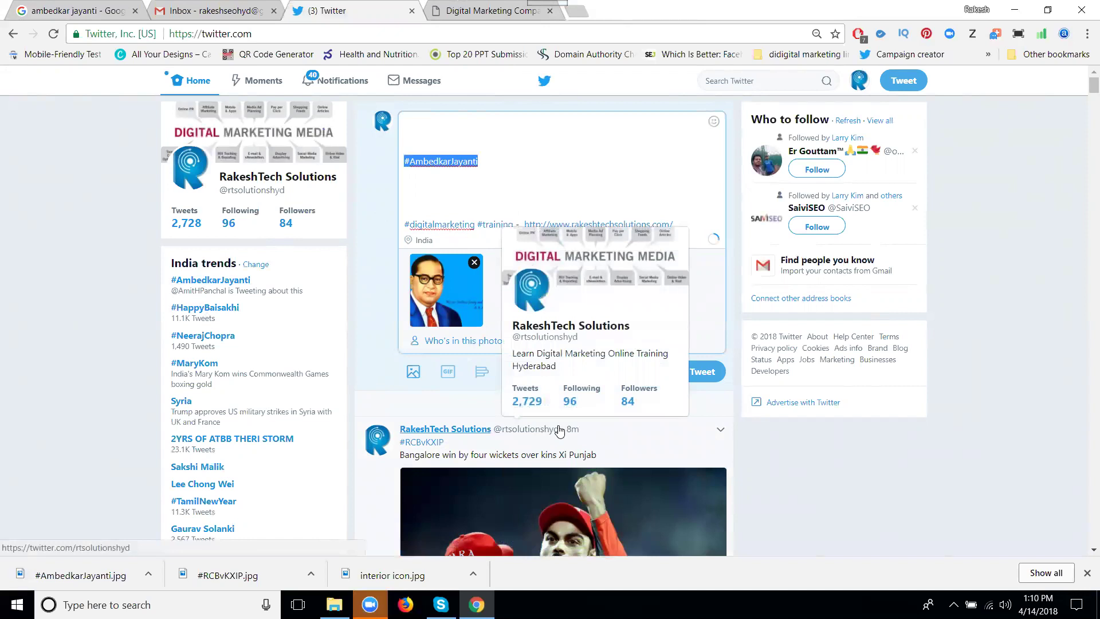
pyautogui.click(704, 374)
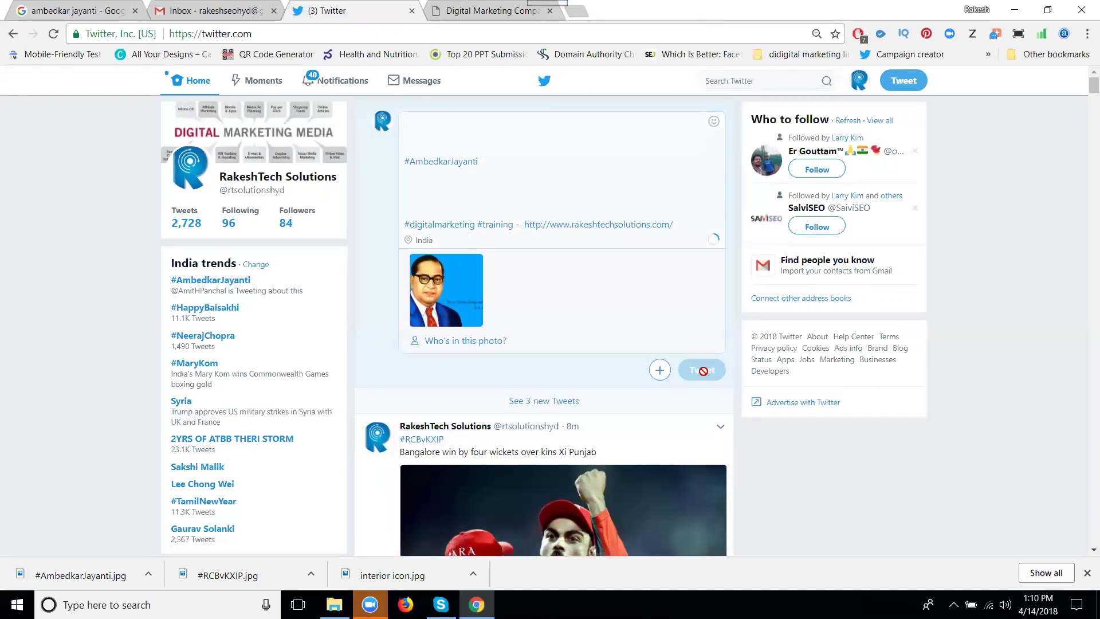
# Open the #AmbedkarJayanti trend in a new tab and reload its Latest feed.
pyautogui.middleClick(224, 283)
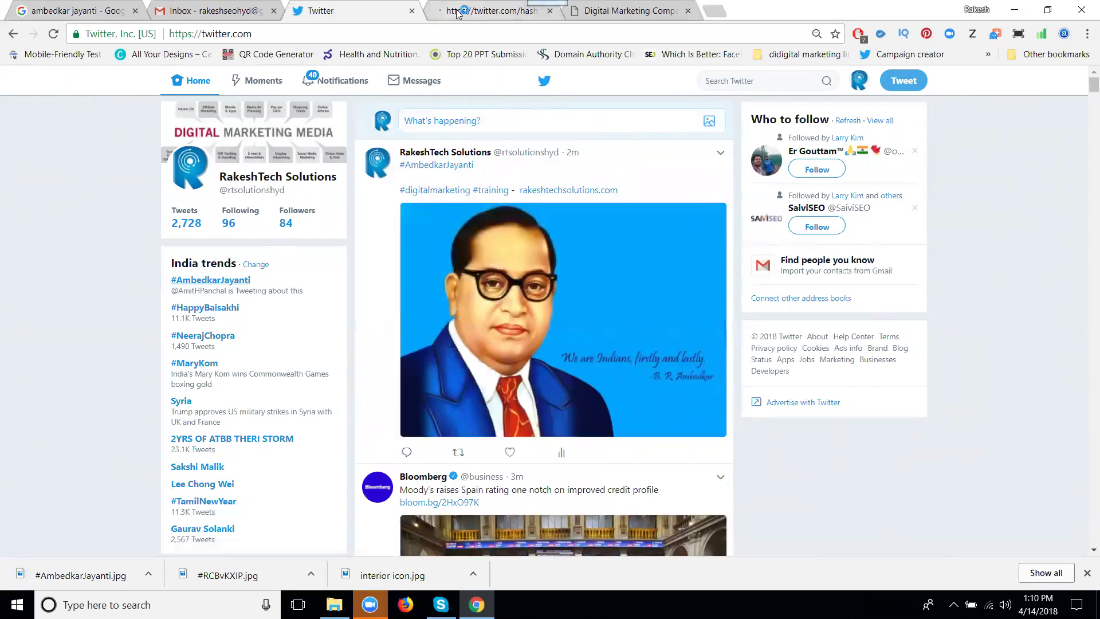
pyautogui.click(458, 13)
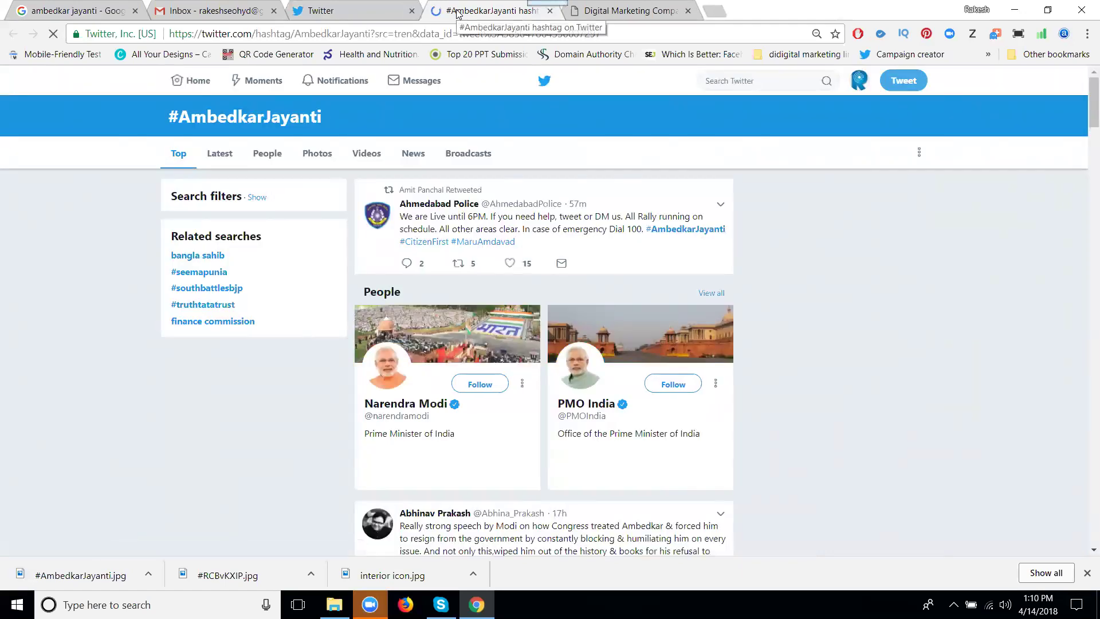
pyautogui.click(220, 154)
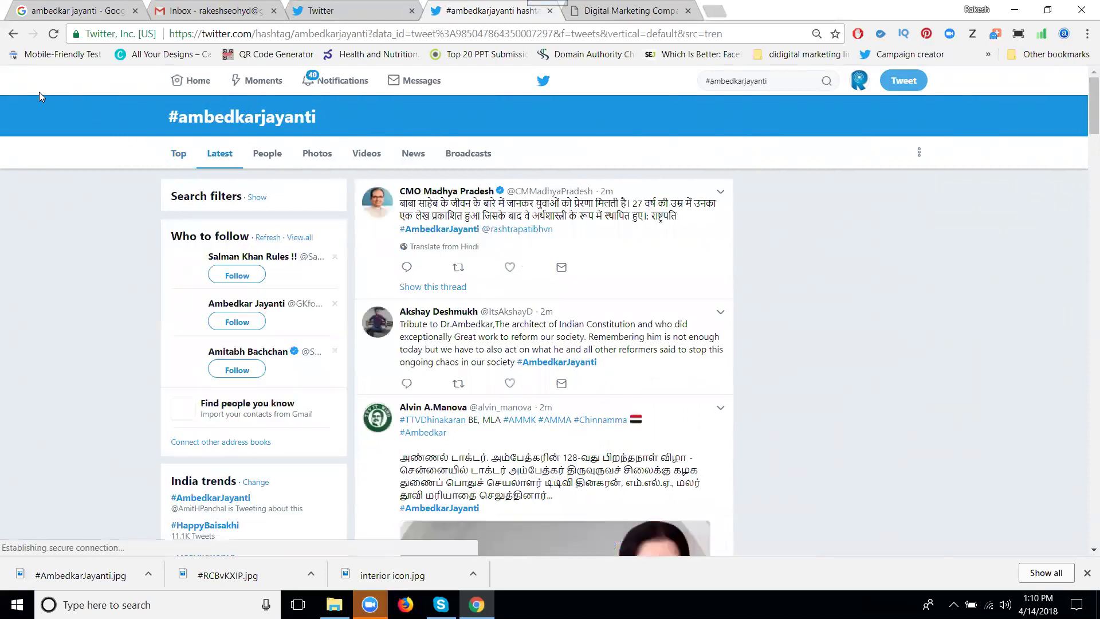
pyautogui.click(51, 37)
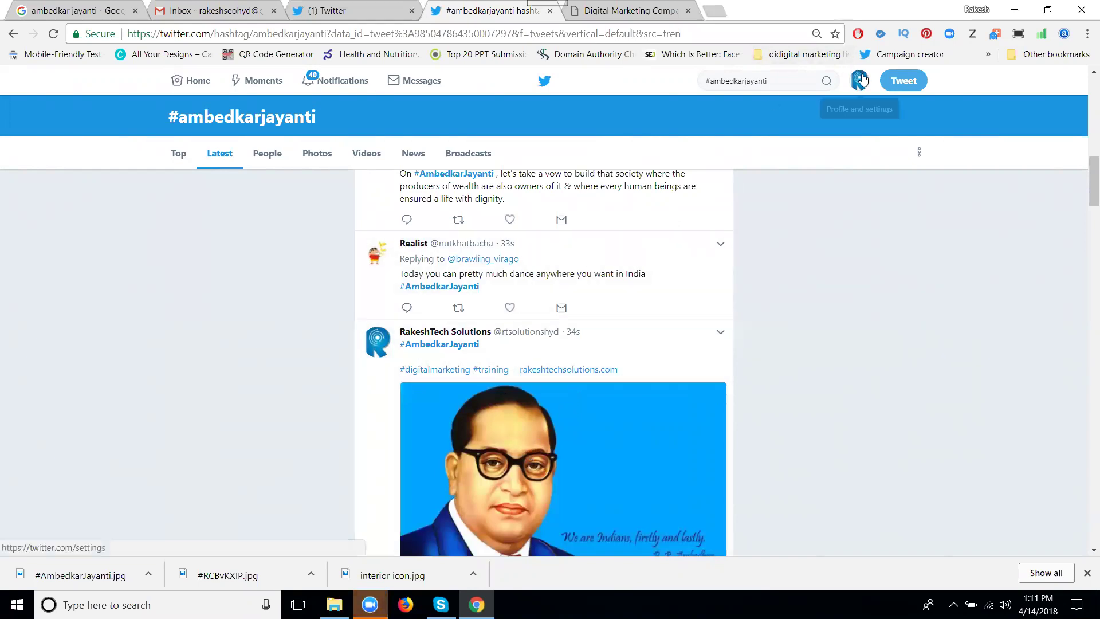
# Open Twitter Analytics from the profile menu in a new tab.
pyautogui.click(859, 80)
pyautogui.middleClick(782, 274)
pyautogui.click(620, 12)
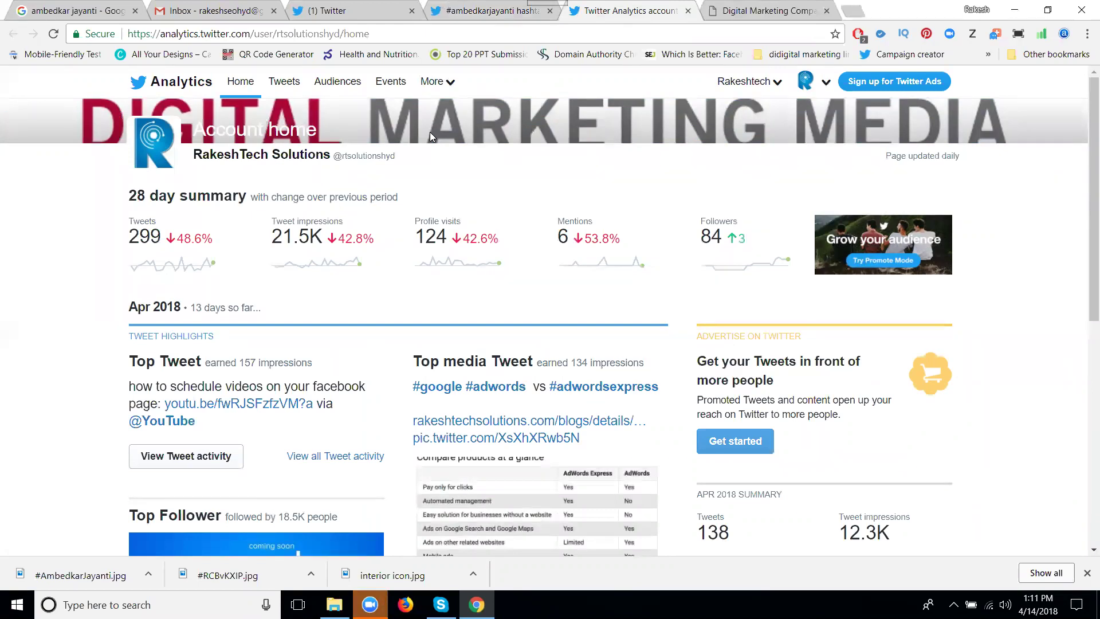
# Review the Tweets activity list in Analytics, then select the #AmbedkarJayanti trend on Twitter home.
pyautogui.click(271, 84)
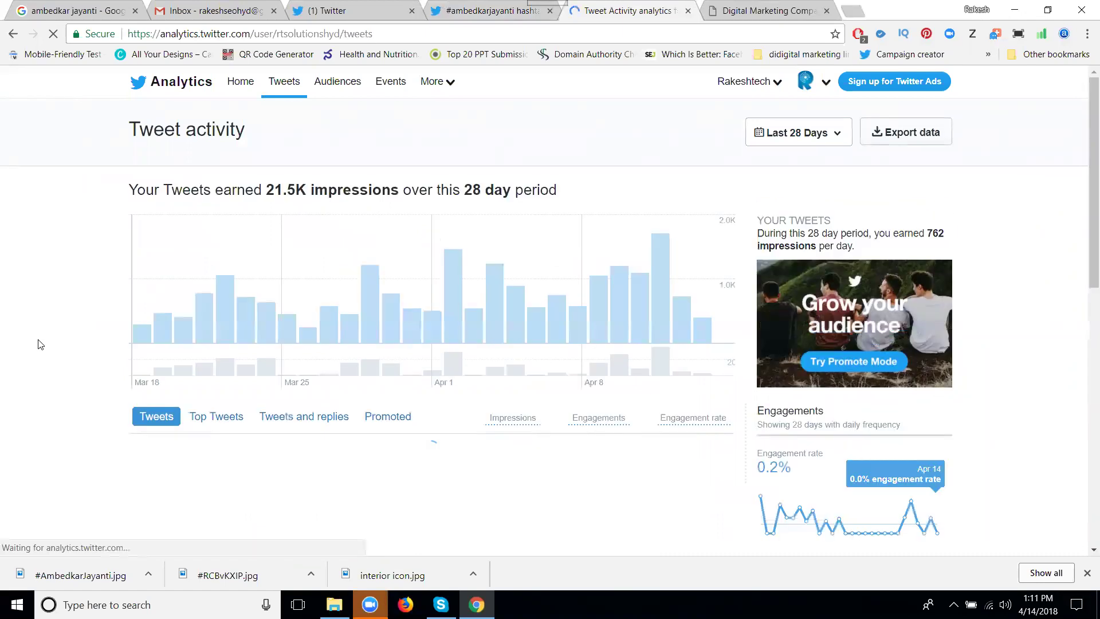
pyautogui.scroll(-4, 40, 344)
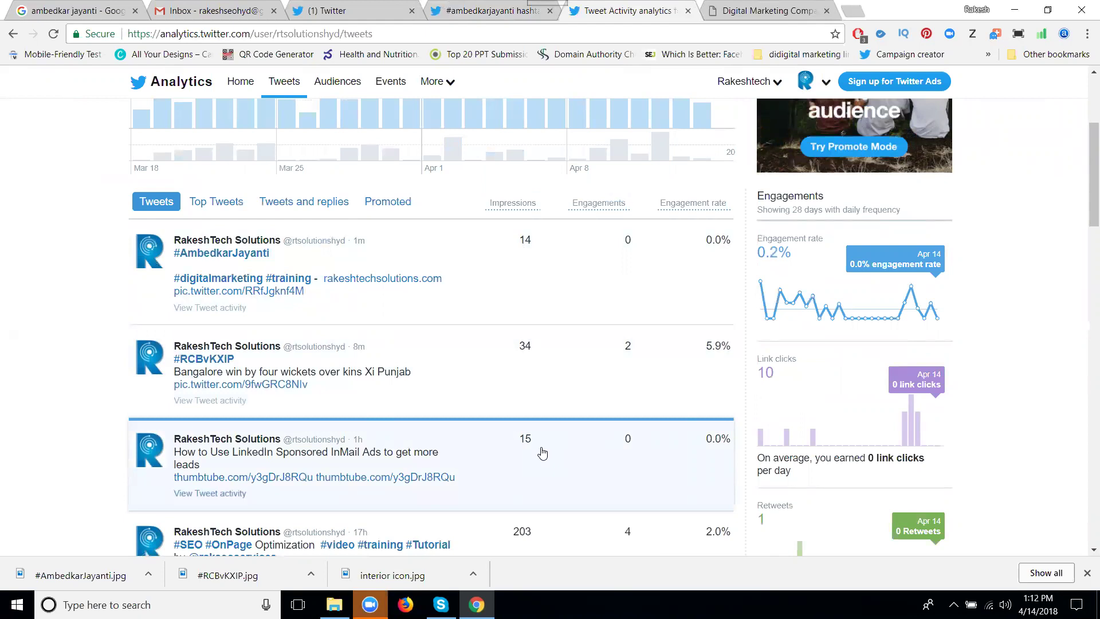
pyautogui.click(337, 13)
pyautogui.moveTo(170, 279); pyautogui.dragTo(251, 280)
pyautogui.hotkey('ctrl', 'c')
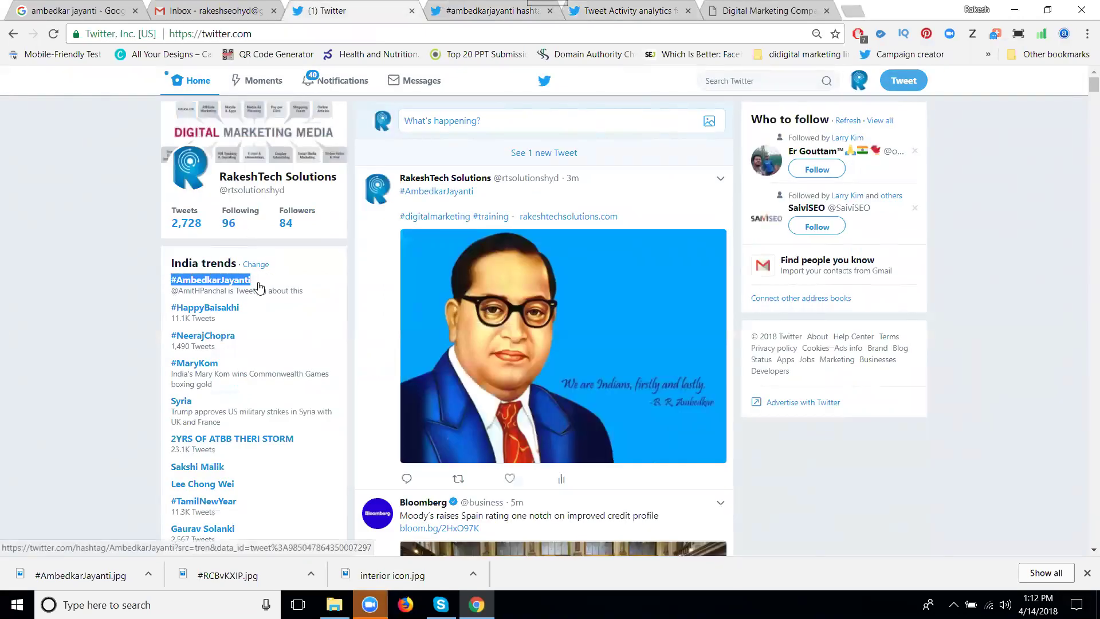
# Open the Digital Marketing Online Training Class video on YouTube and show its youtu.be share link.
pyautogui.click(855, 17)
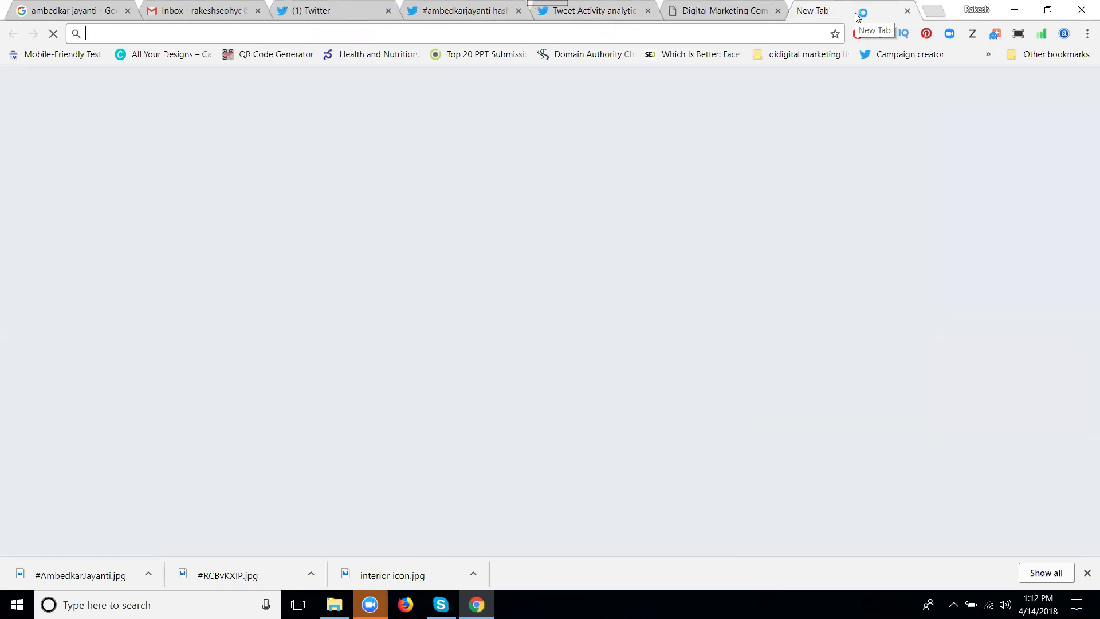
pyautogui.write('youtu')
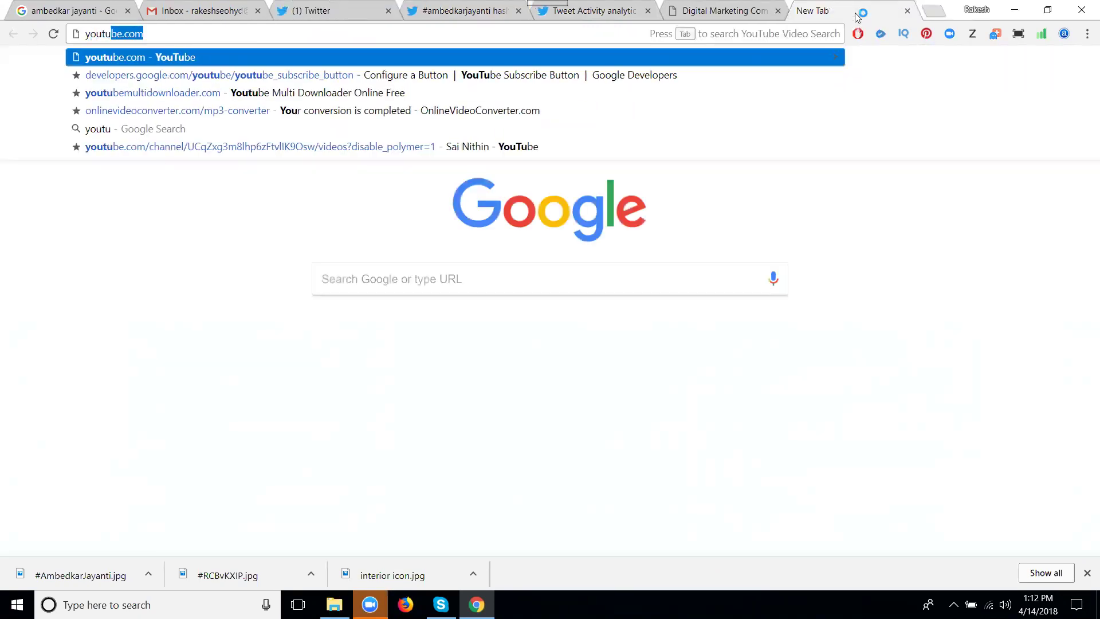
pyautogui.press('Return')
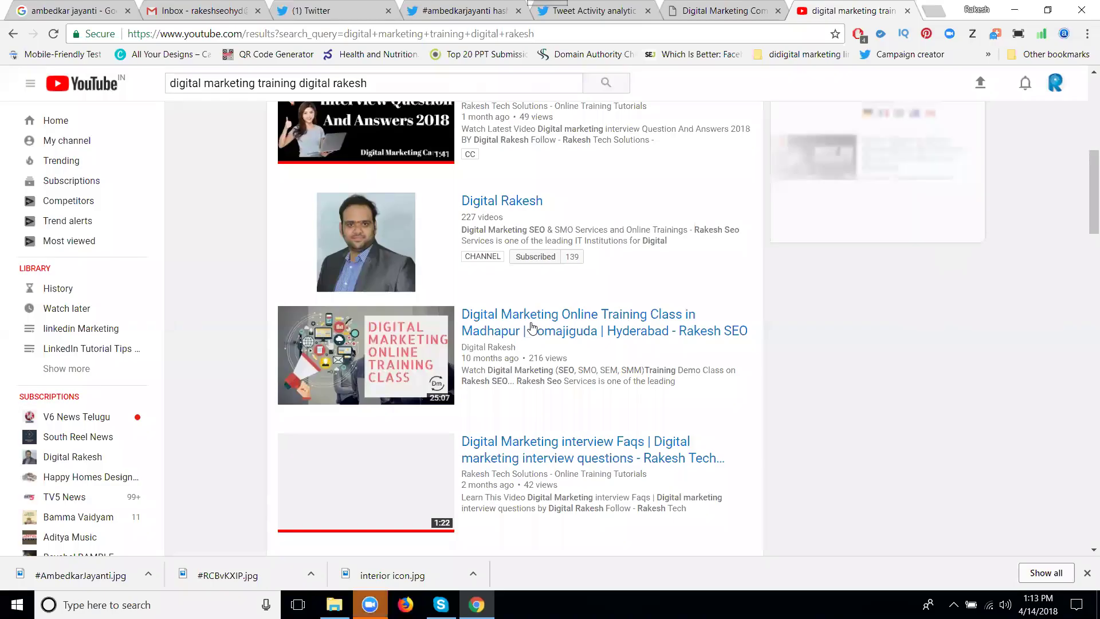
pyautogui.middleClick(532, 328)
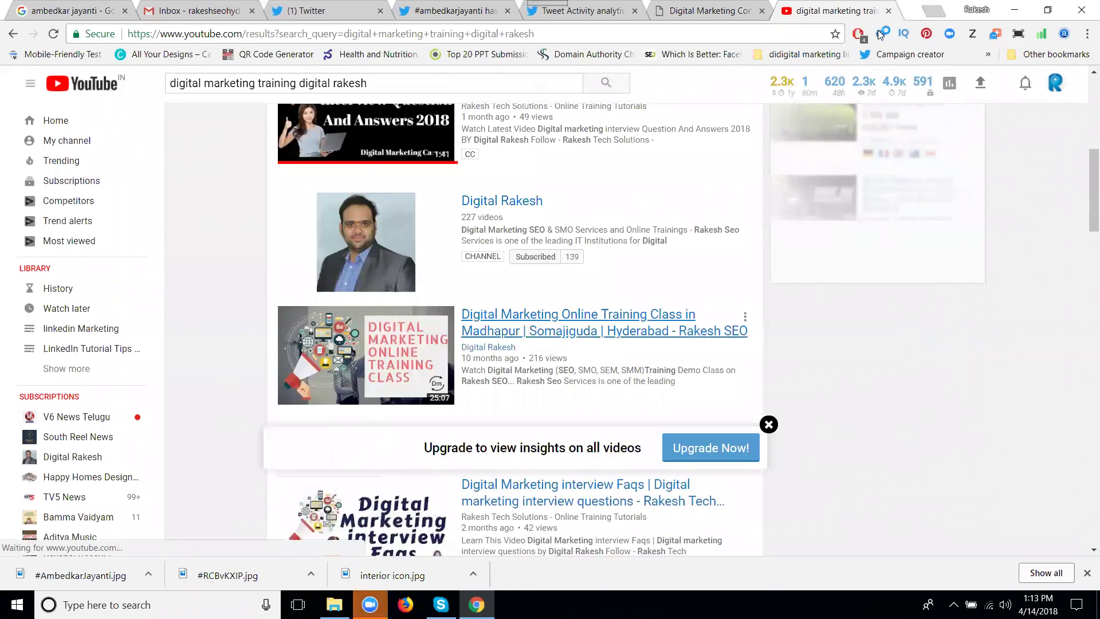
pyautogui.click(879, 16)
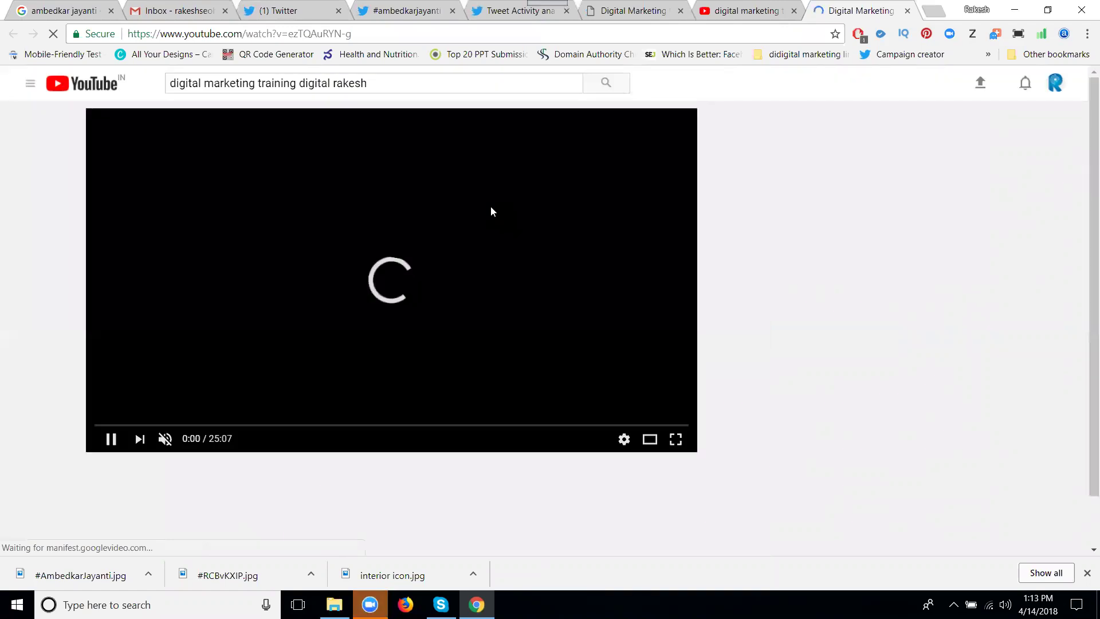
pyautogui.scroll(-3, 245, 358)
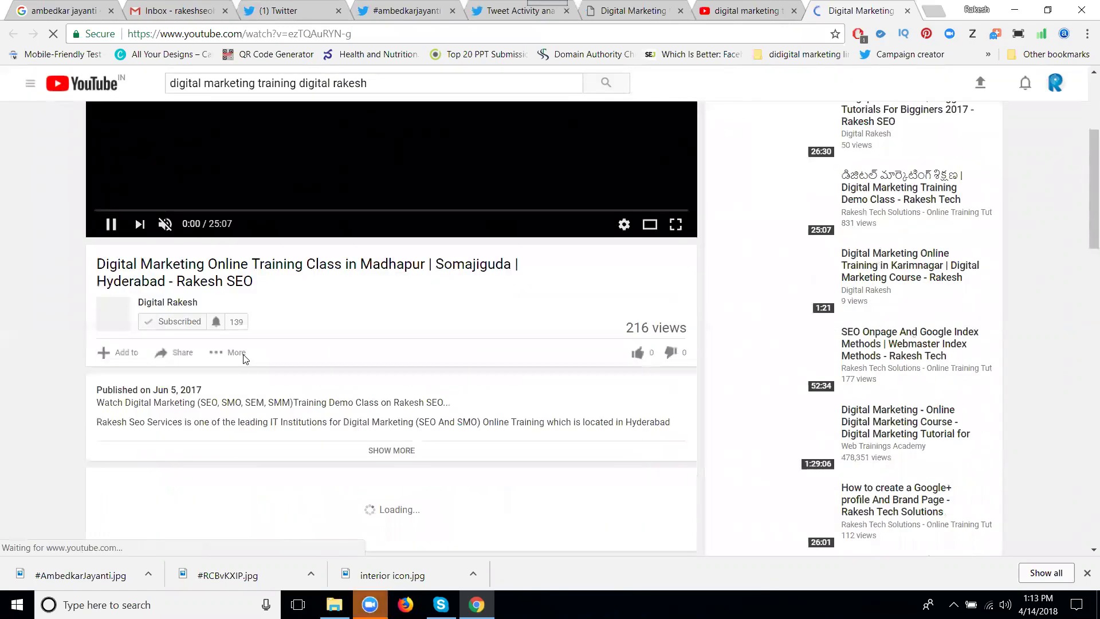
pyautogui.click(180, 356)
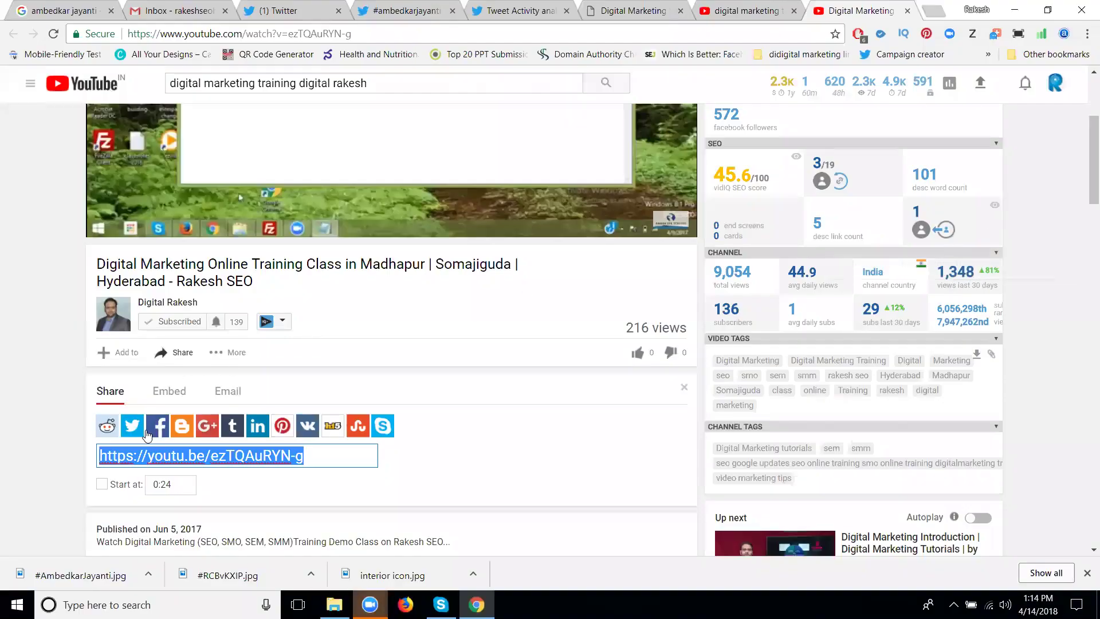
# Share the video to Twitter and hashtag its title words: #DigitalMarketing, #Training, Madhapur, Somajiguda.
pyautogui.click(132, 426)
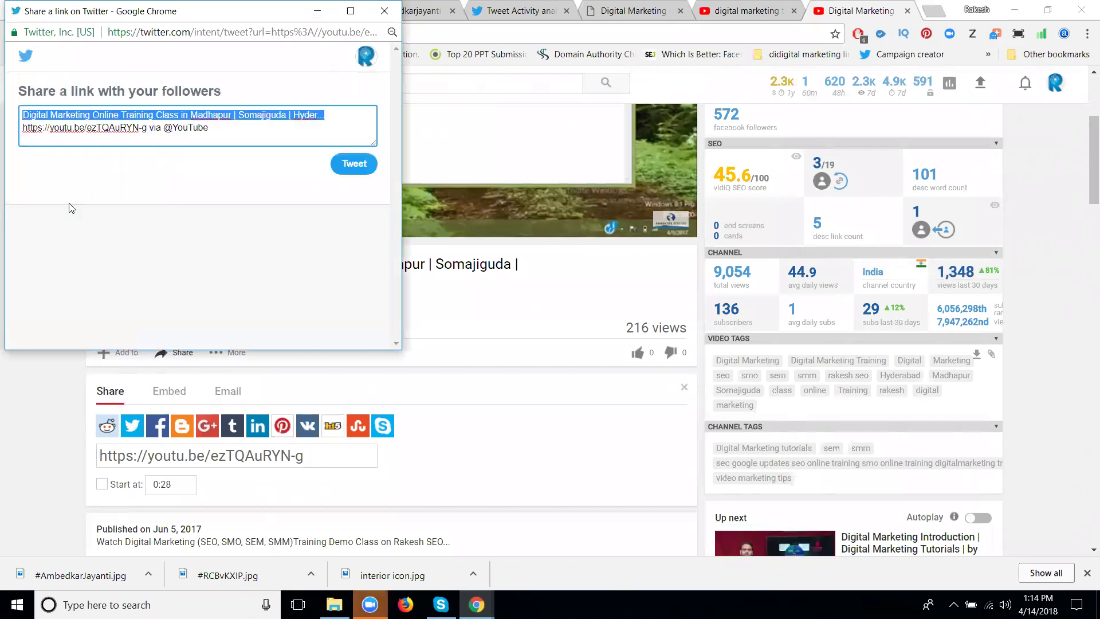
pyautogui.click(23, 114)
pyautogui.write('#')
pyautogui.click(57, 117)
pyautogui.press('BackSpace')
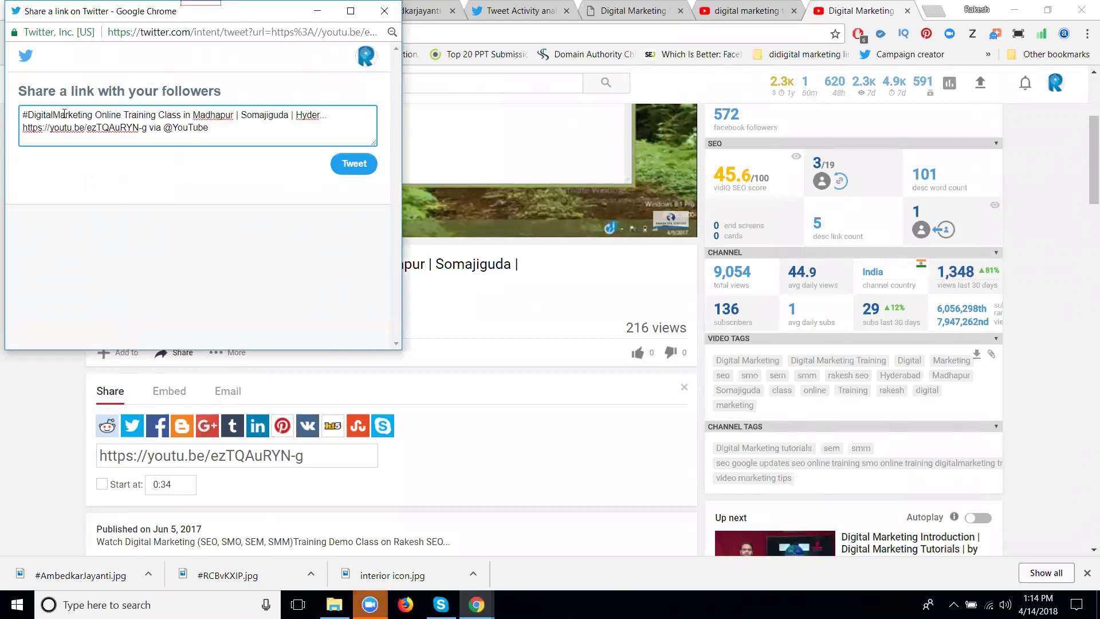
pyautogui.click(125, 114)
pyautogui.write('#')
pyautogui.click(198, 114)
pyautogui.write('#')
pyautogui.click(252, 115)
pyautogui.write('#')
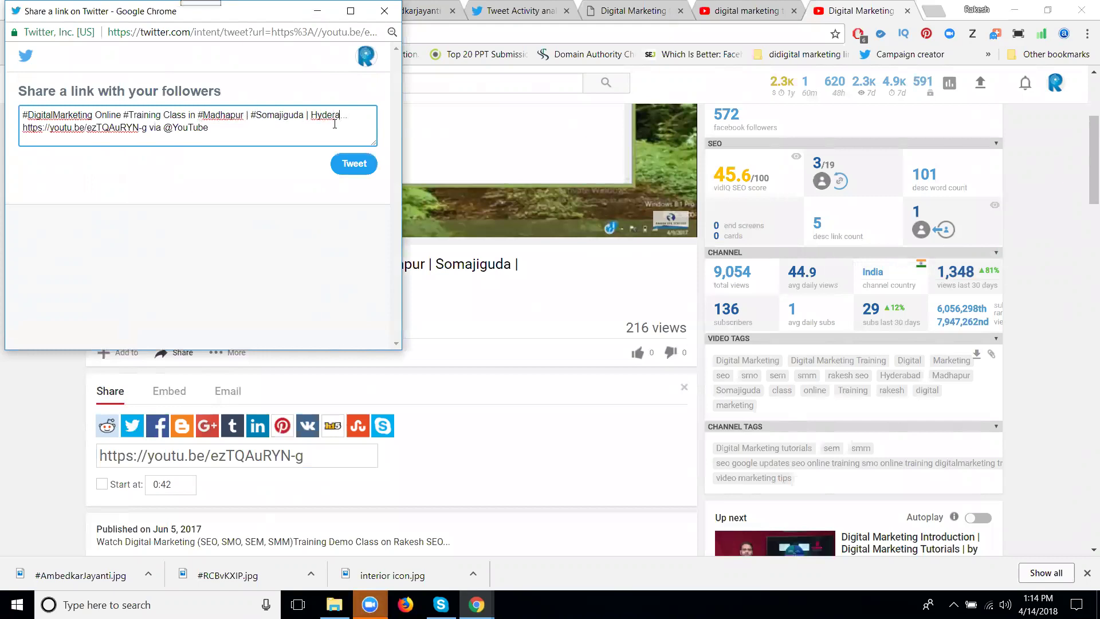
pyautogui.write('ad,')
pyautogui.press('BackSpace')
pyautogui.write('#')
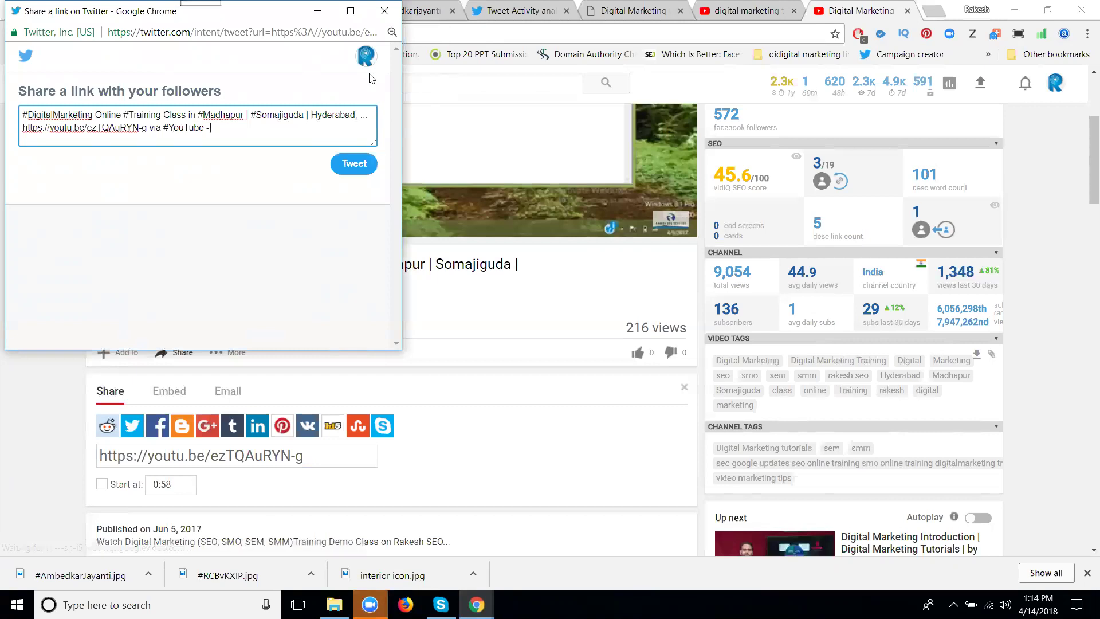
pyautogui.hotkey('ctrl', 'v')
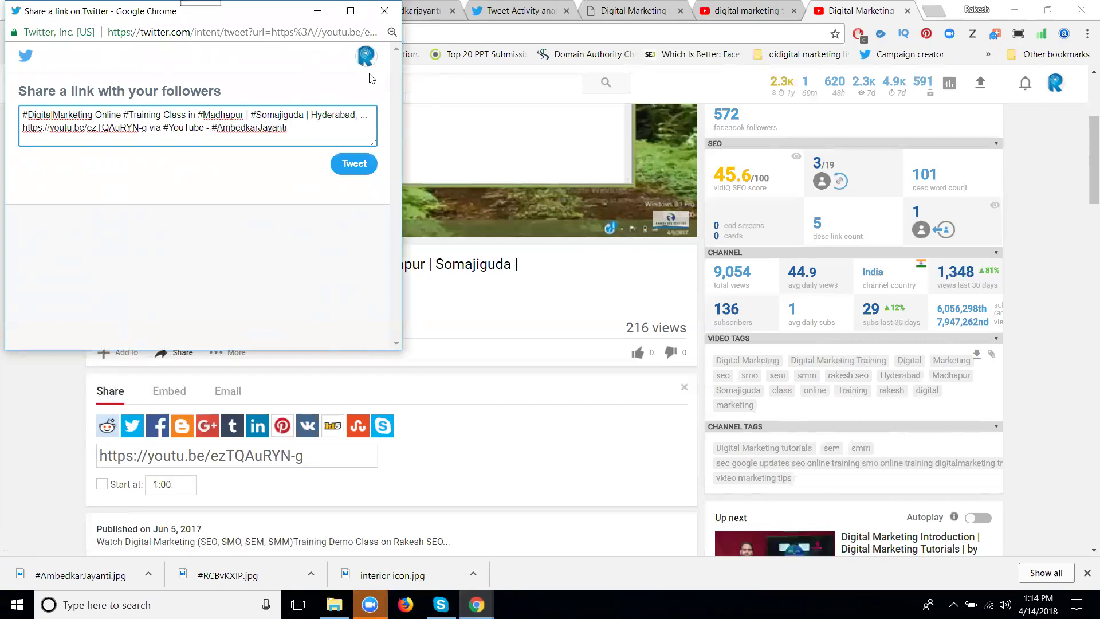
# Copy the #HappyBaisakhi trend name from Twitter's India trends.
pyautogui.click(431, 28)
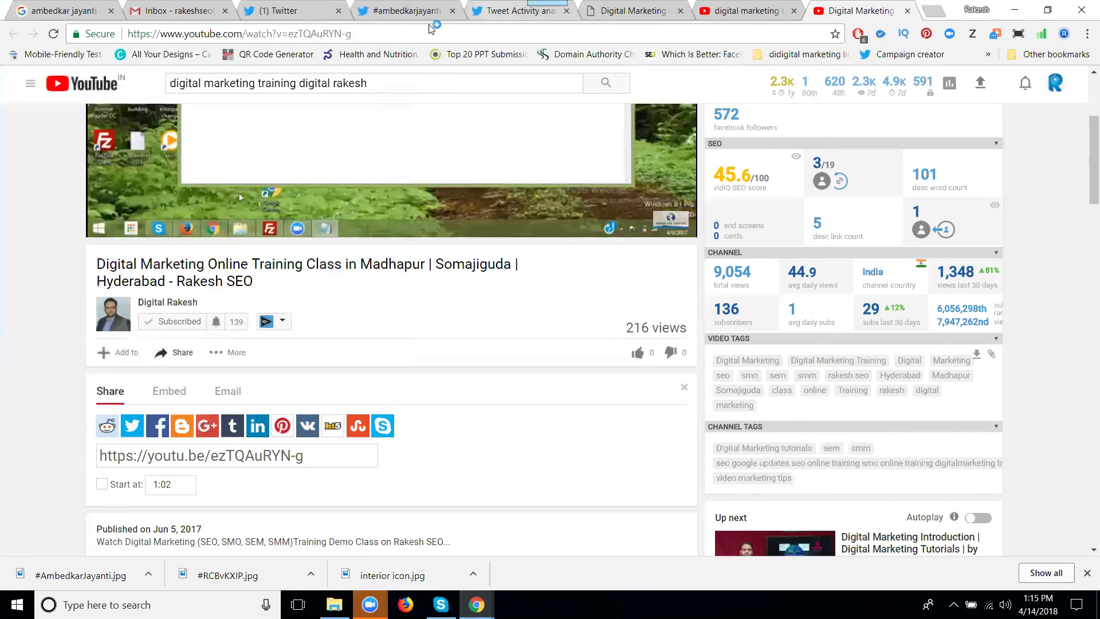
pyautogui.click(516, 10)
pyautogui.click(286, 11)
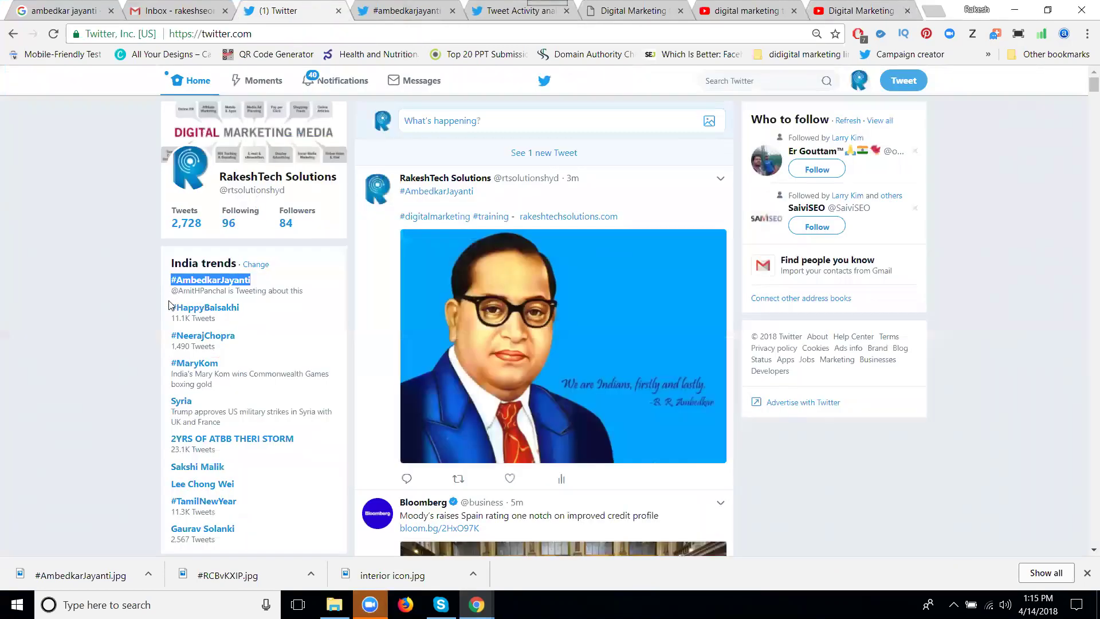
pyautogui.moveTo(170, 306); pyautogui.dragTo(246, 311)
pyautogui.hotkey('ctrl', 'c')
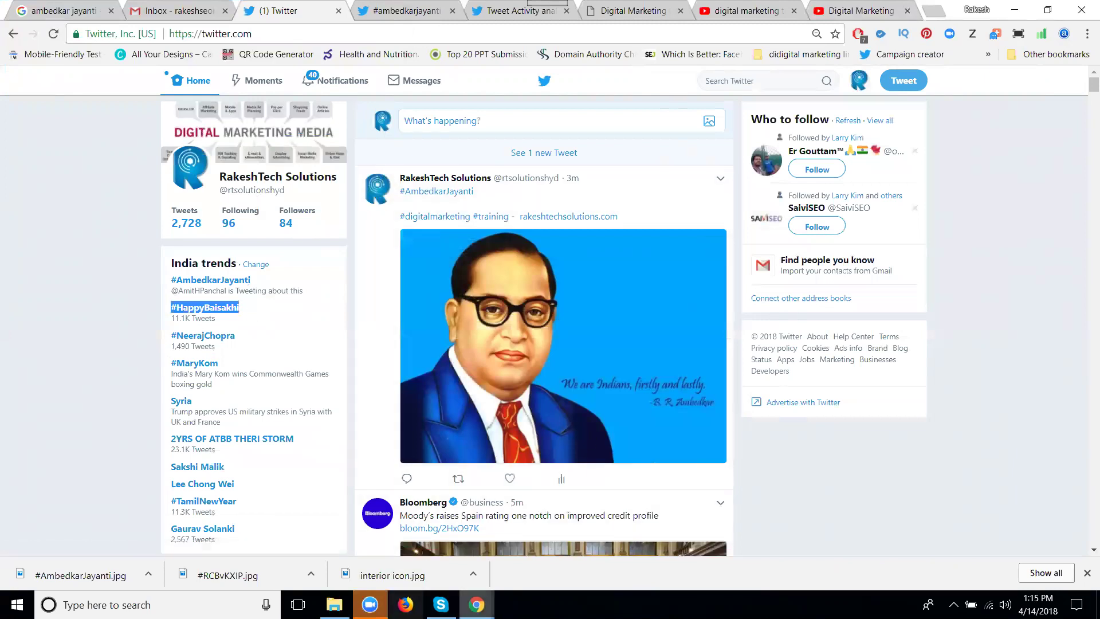
# Paste #HappyBaisakhi on a new line and put #AmbedkarJayanti on its own line.
pyautogui.moveTo(476, 605)
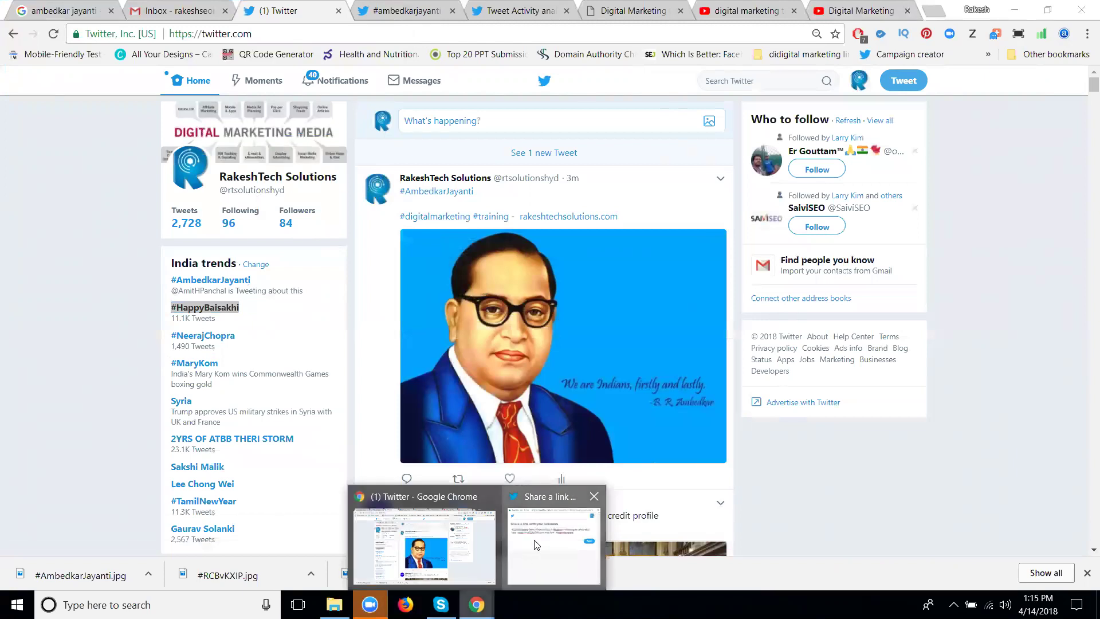
pyautogui.click(536, 544)
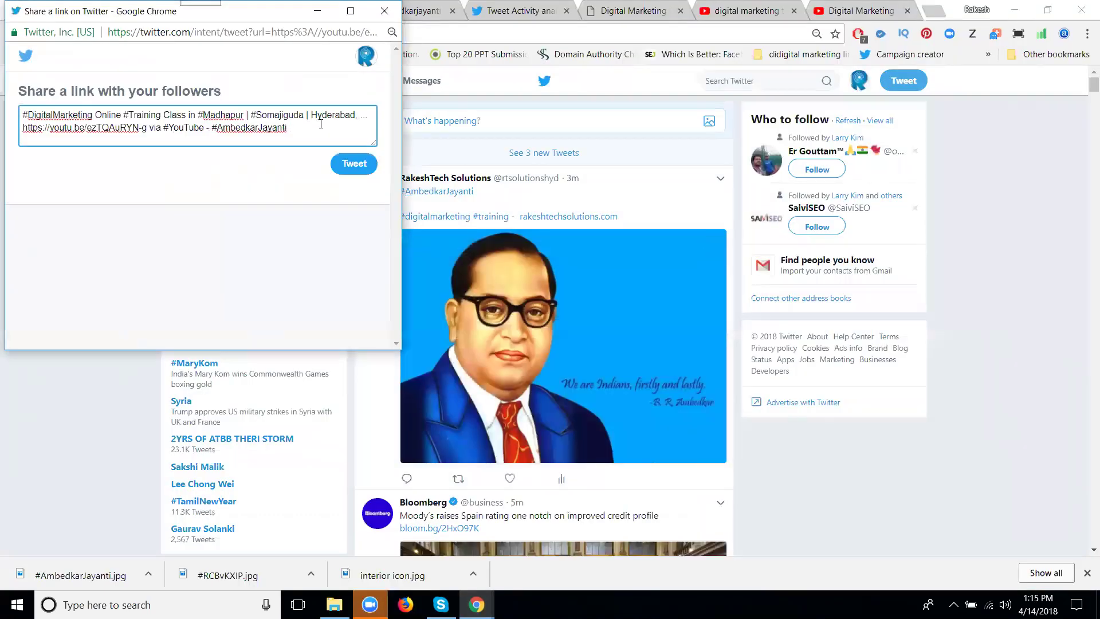
pyautogui.press('Return')
pyautogui.press('Return')
pyautogui.hotkey('ctrl', 'v')
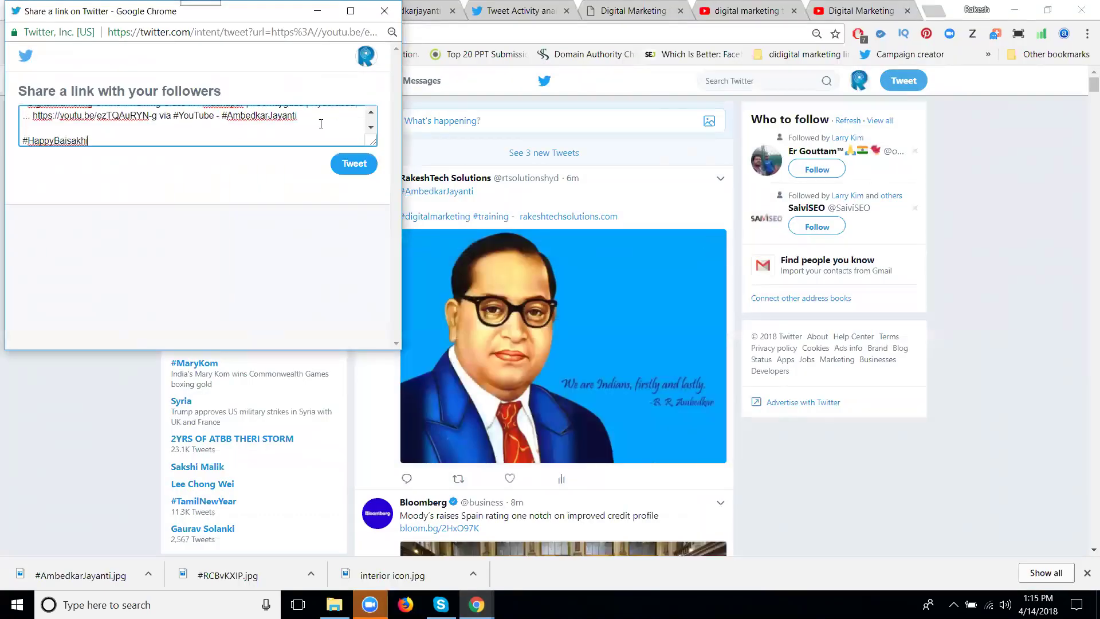
pyautogui.click(220, 113)
pyautogui.press('Return')
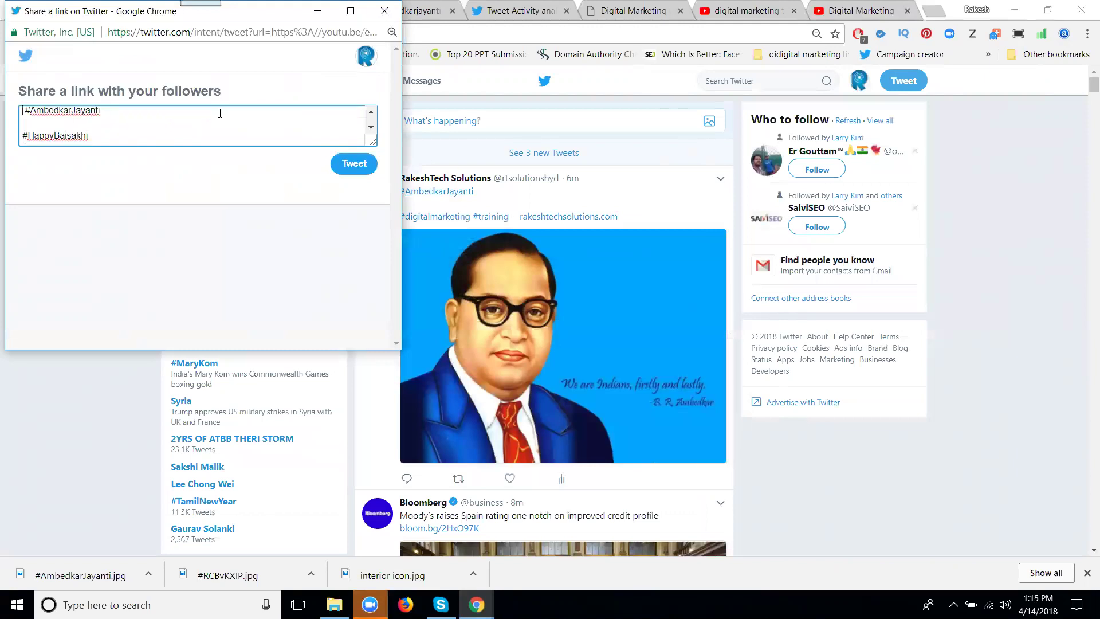
# Post the video tweet and open the #HappyBaisakhi trend feed in a new tab.
pyautogui.click(360, 164)
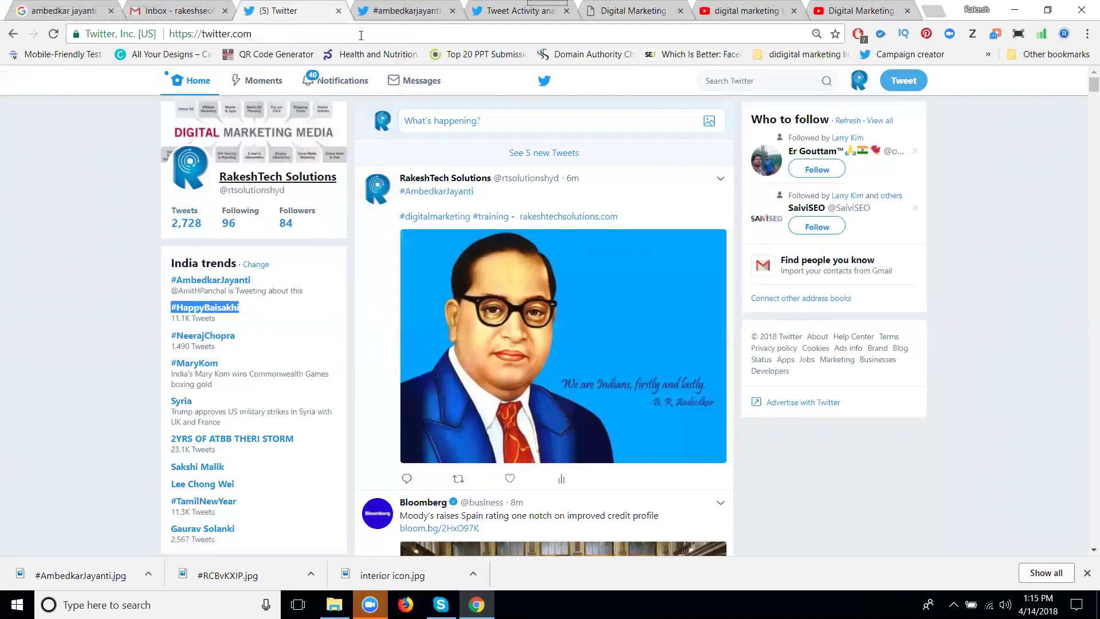
pyautogui.middleClick(224, 313)
pyautogui.click(367, 11)
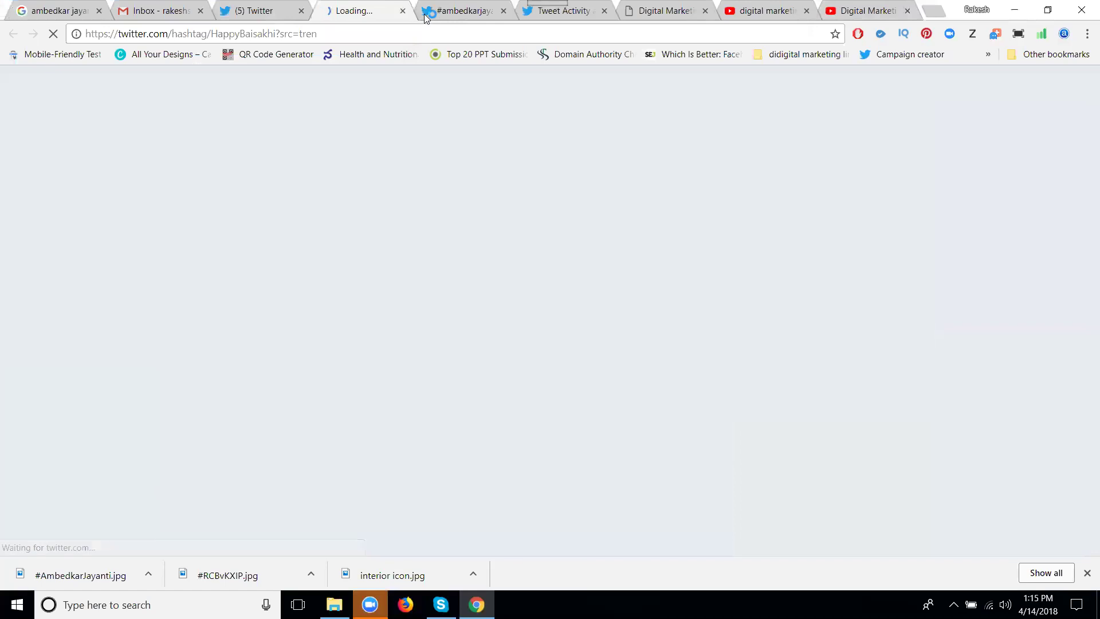
# Refresh the #ambedkarjayanti feed and scroll to find the newly posted video tweet.
pyautogui.click(456, 12)
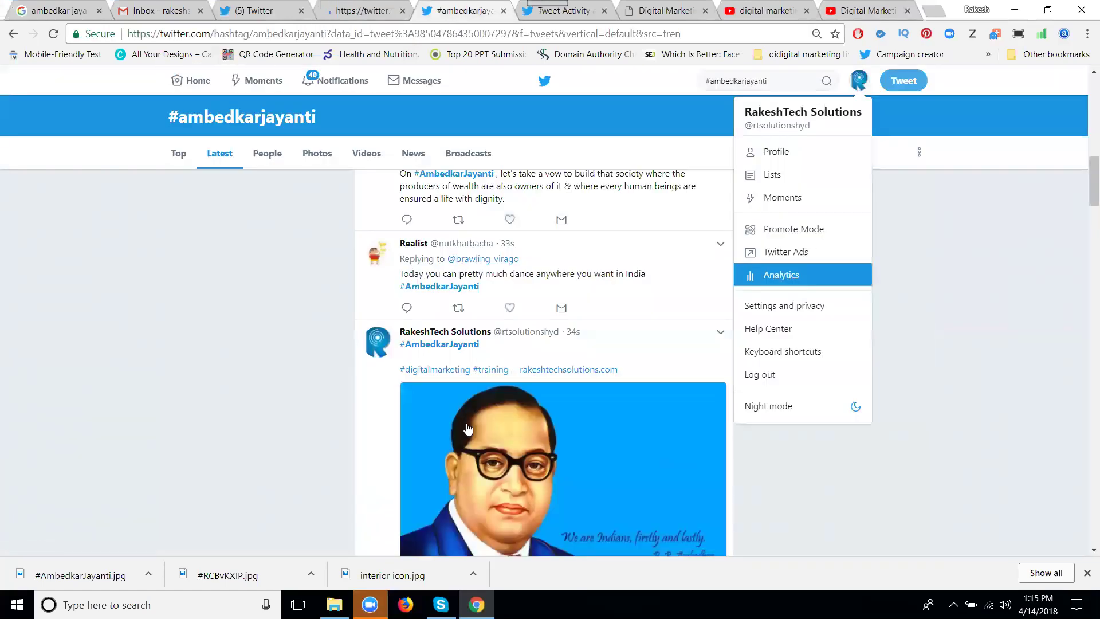
pyautogui.click(59, 37)
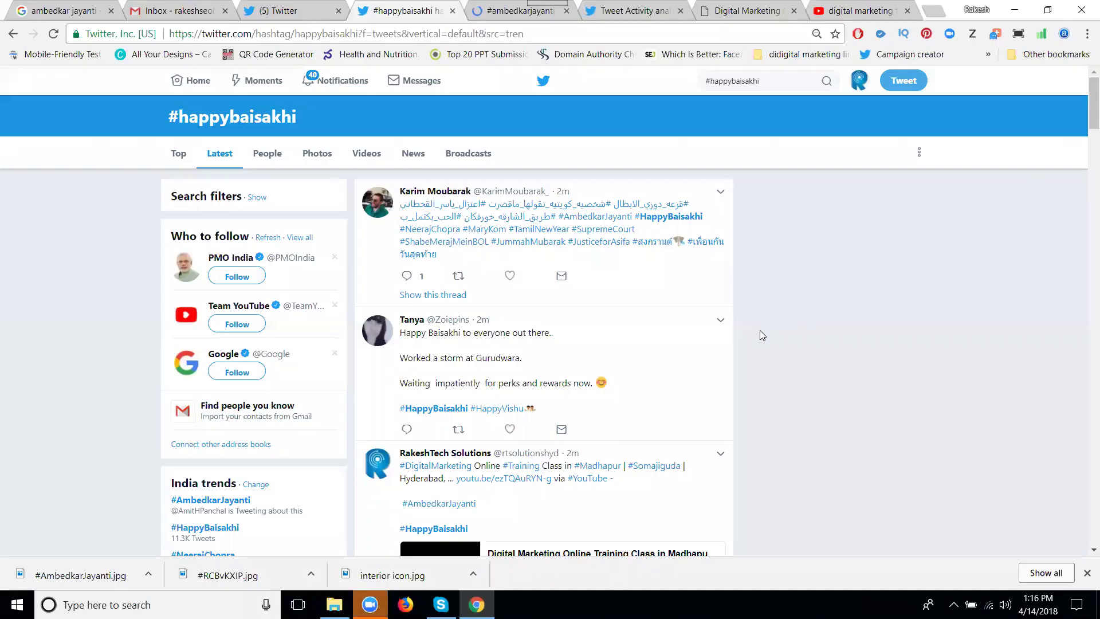
pyautogui.scroll(-3, 733, 338)
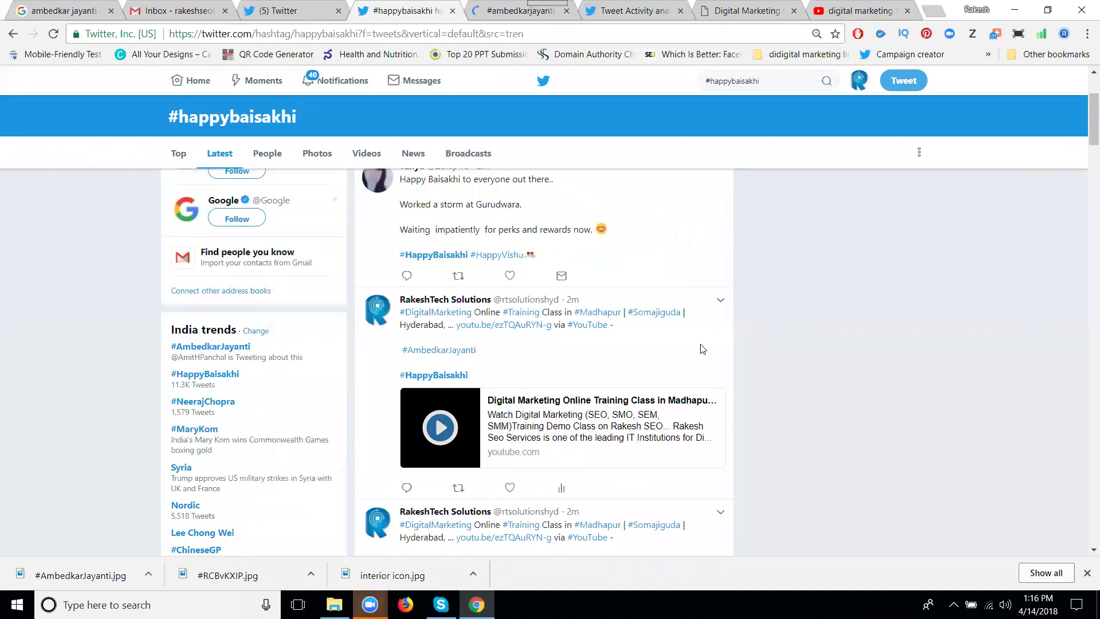
pyautogui.scroll(-2, 703, 349)
pyautogui.scroll(1, 434, 318)
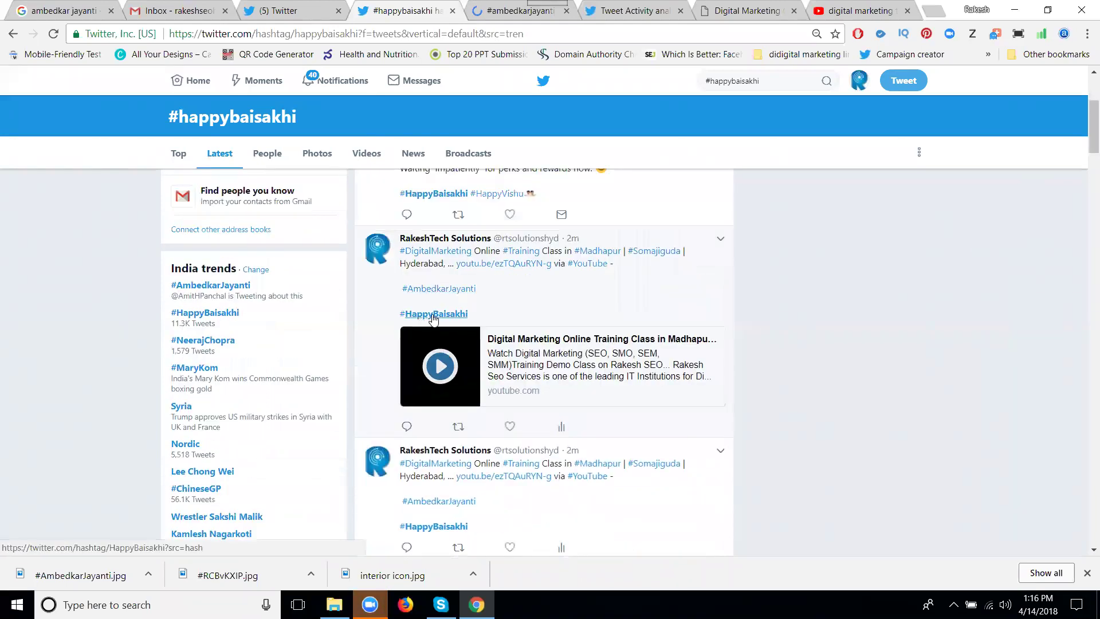
pyautogui.click(530, 11)
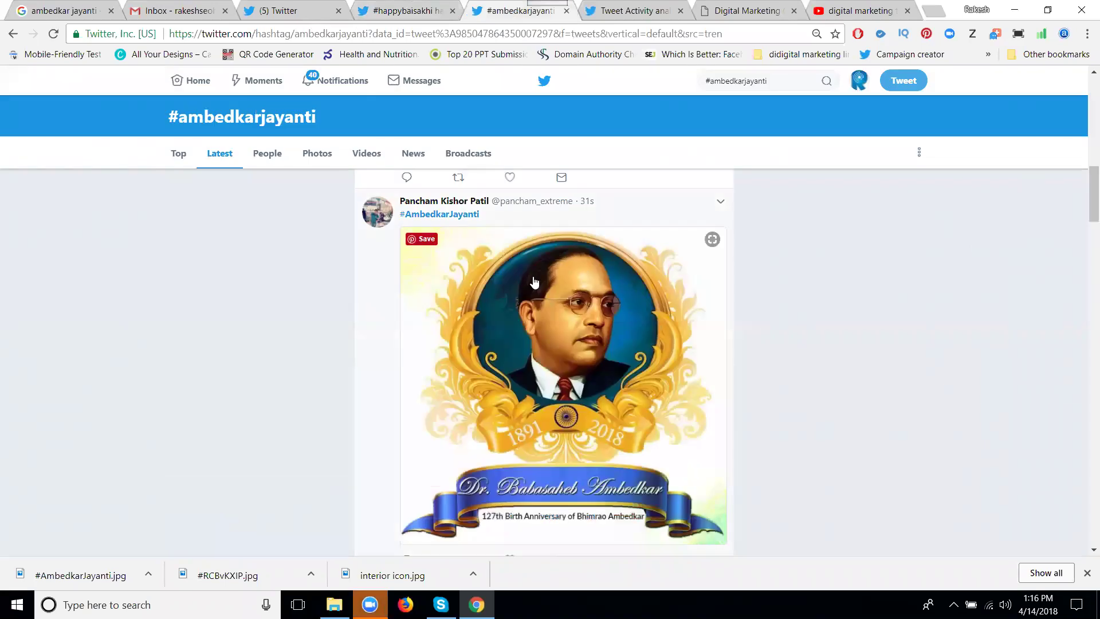
pyautogui.scroll(-10, 499, 344)
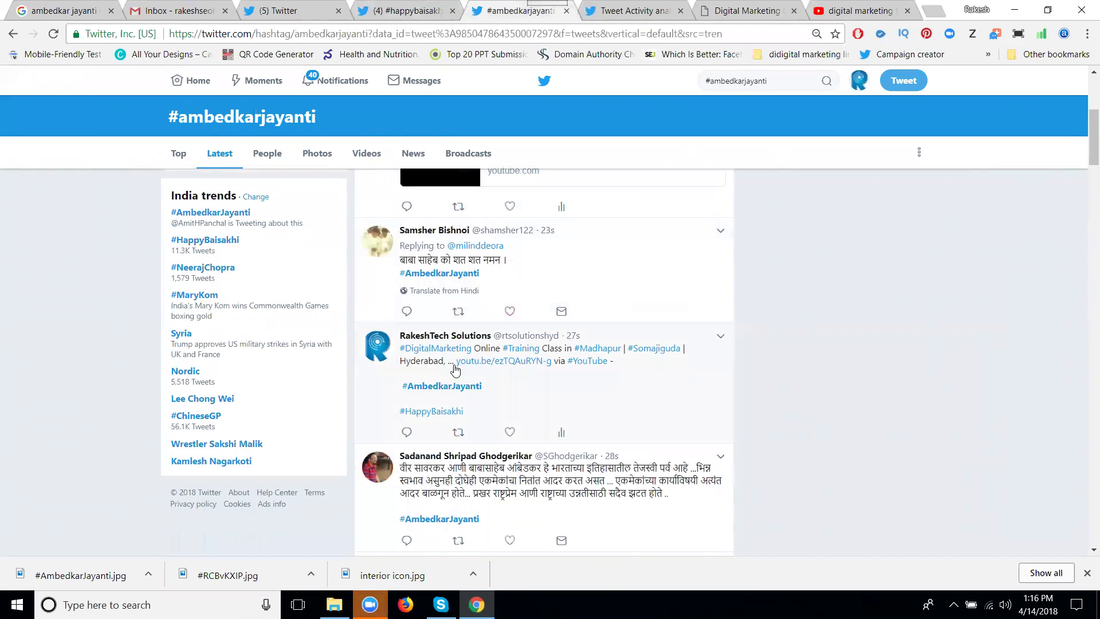
# Change the home page trends location from India to United States (All cities).
pyautogui.click(270, 13)
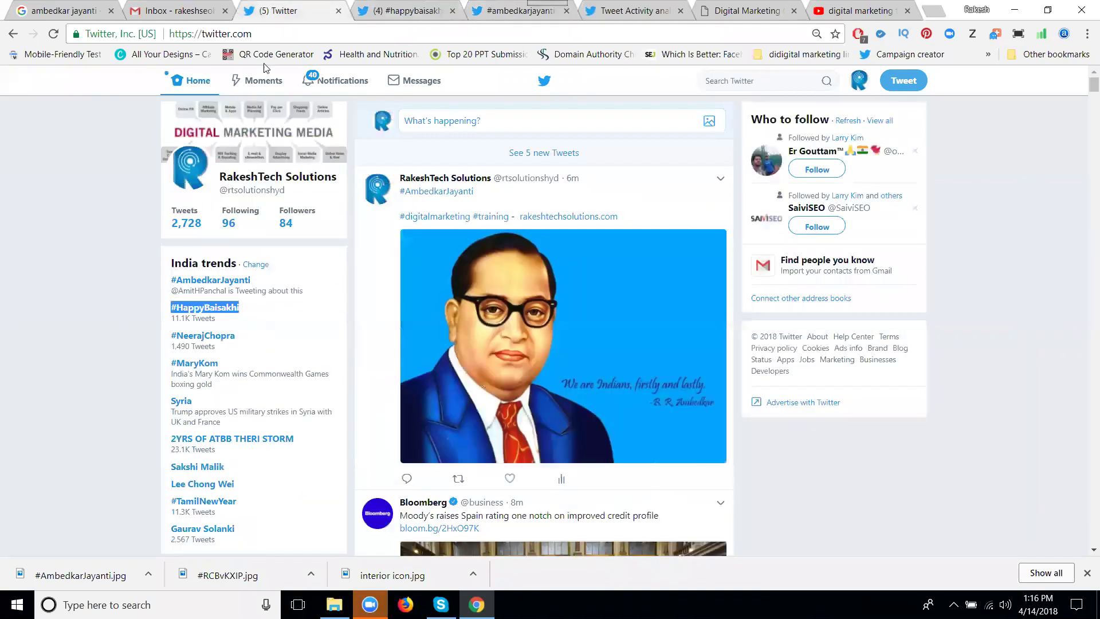
pyautogui.click(255, 265)
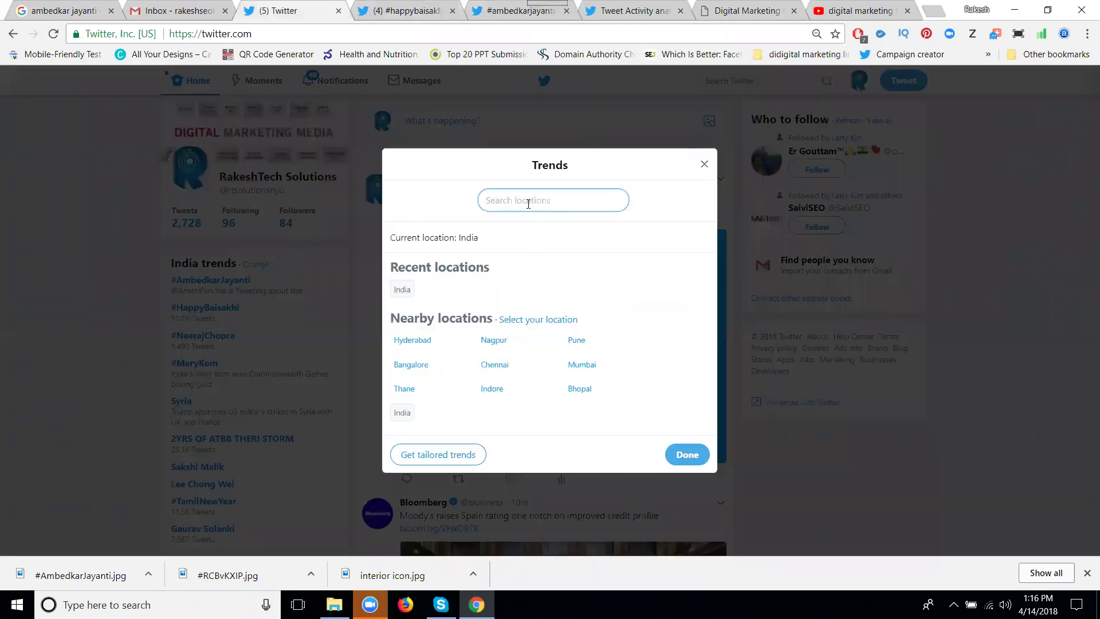
pyautogui.write('united stat')
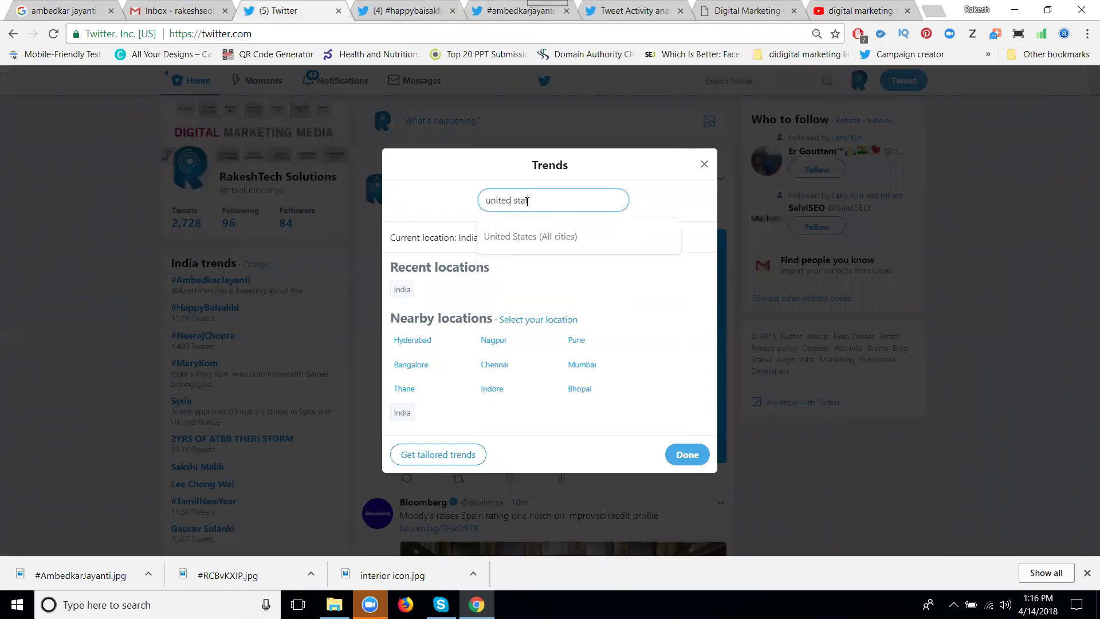
pyautogui.click(536, 237)
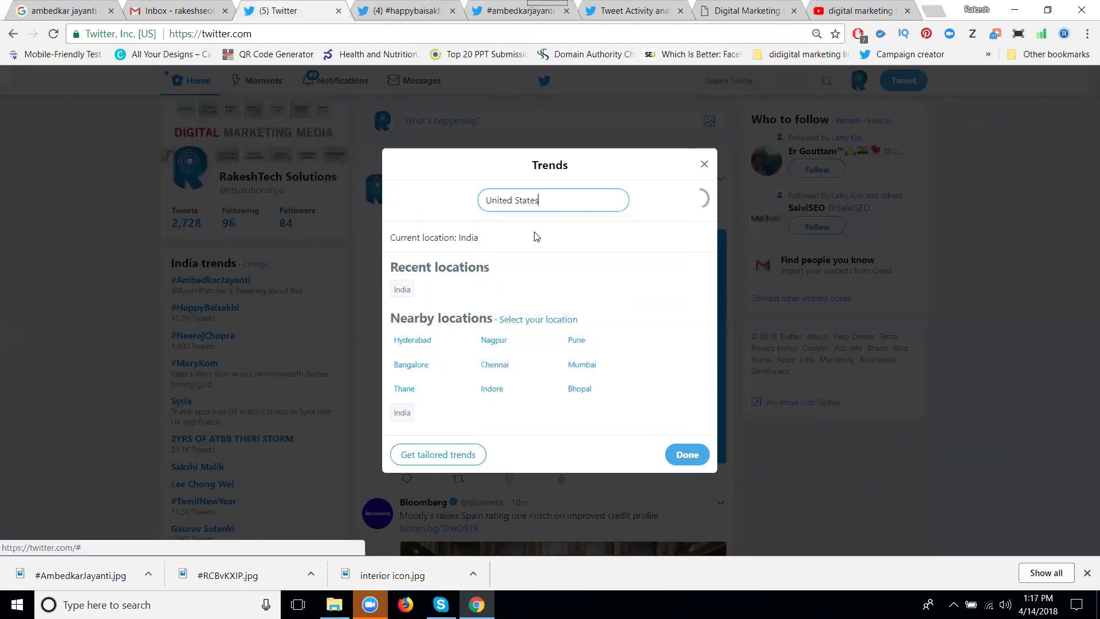
pyautogui.click(693, 459)
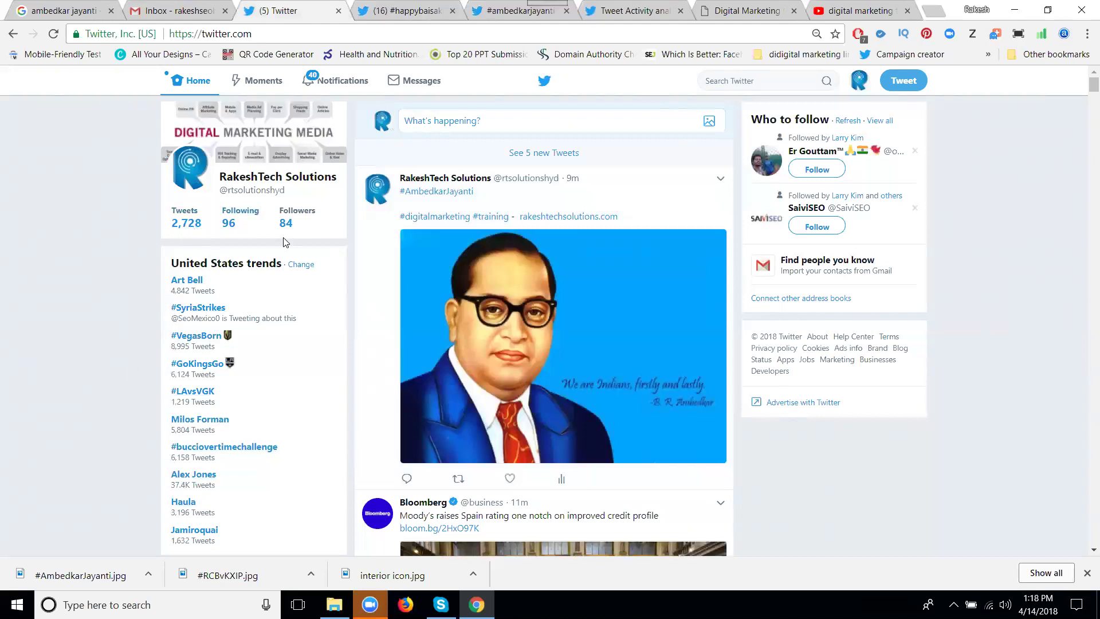
# Switch the trends location from United States to Hyderabad under Nearby locations.
pyautogui.click(299, 265)
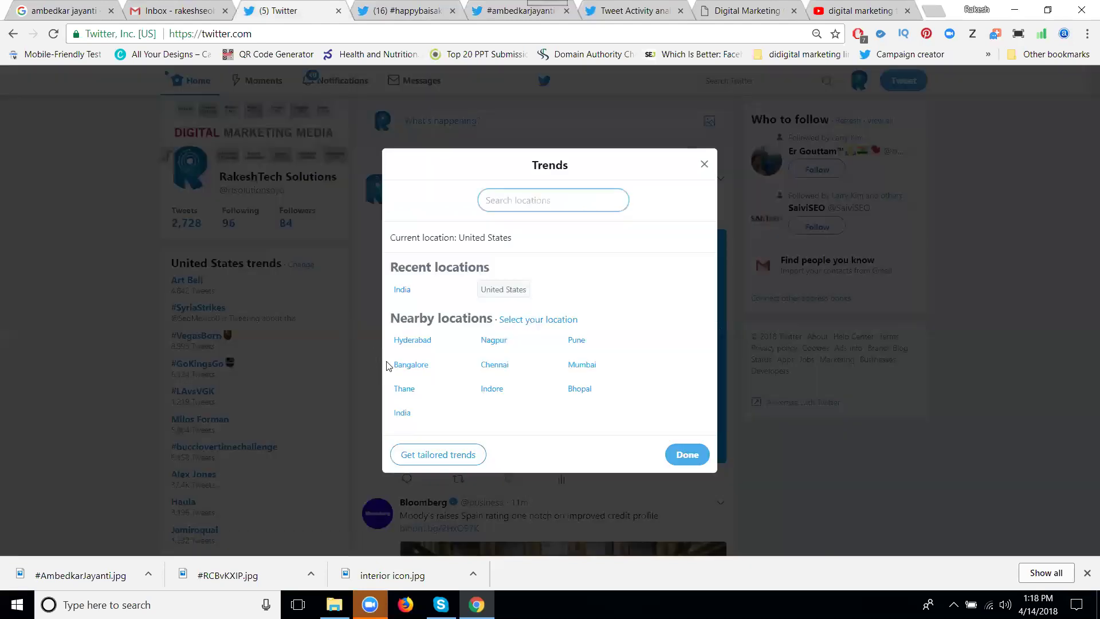
pyautogui.click(412, 341)
pyautogui.click(688, 454)
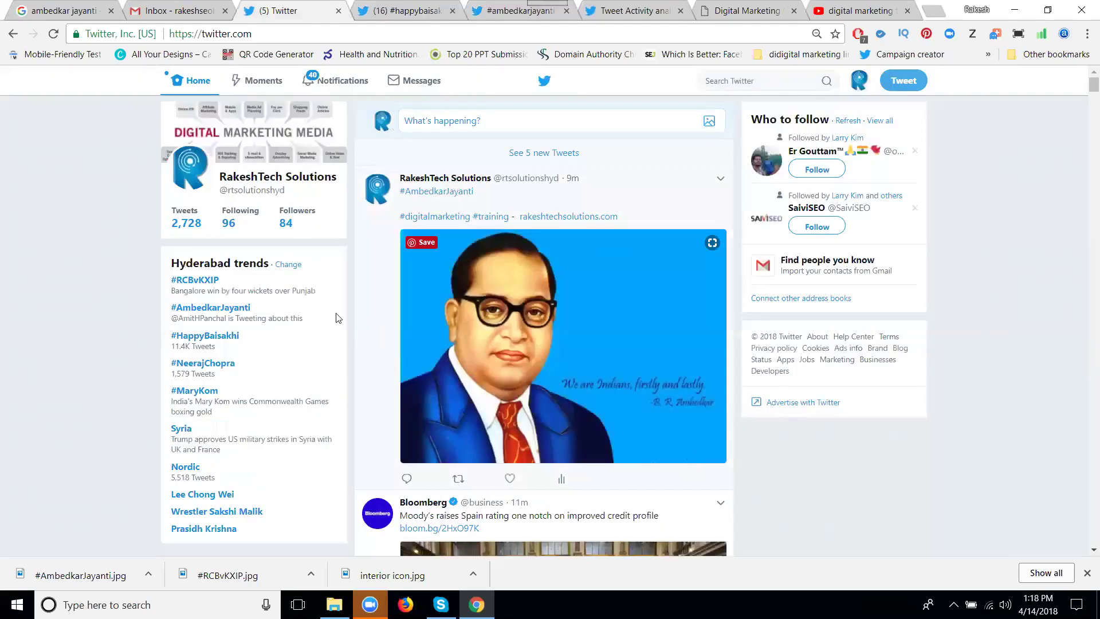